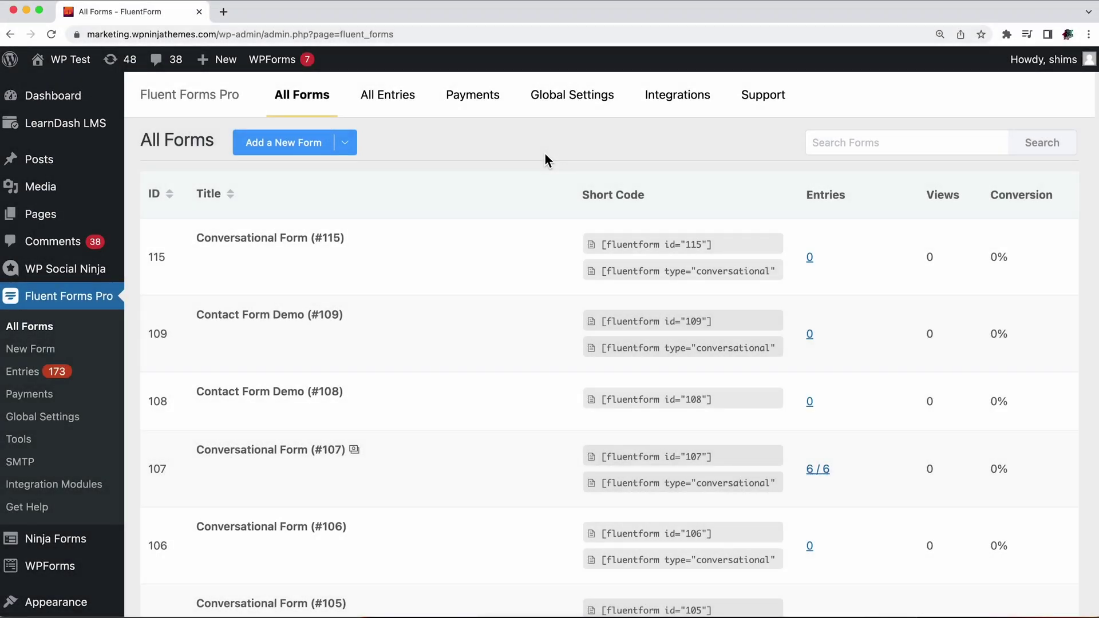
Create a new form from the Conversational Form template.
click(35, 349)
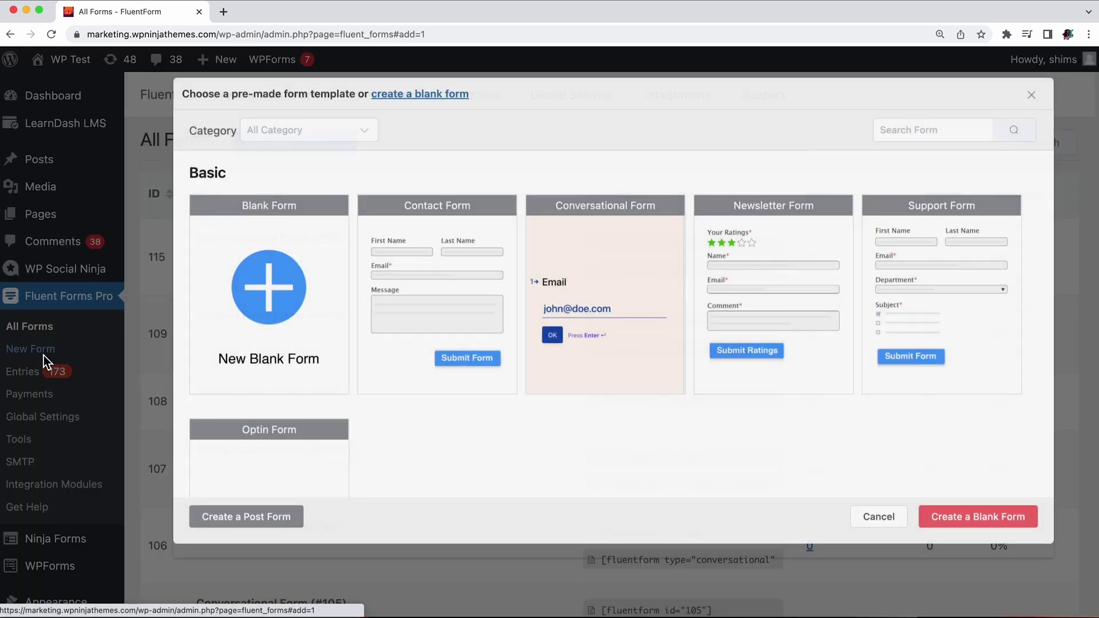
mouse_move(591, 344)
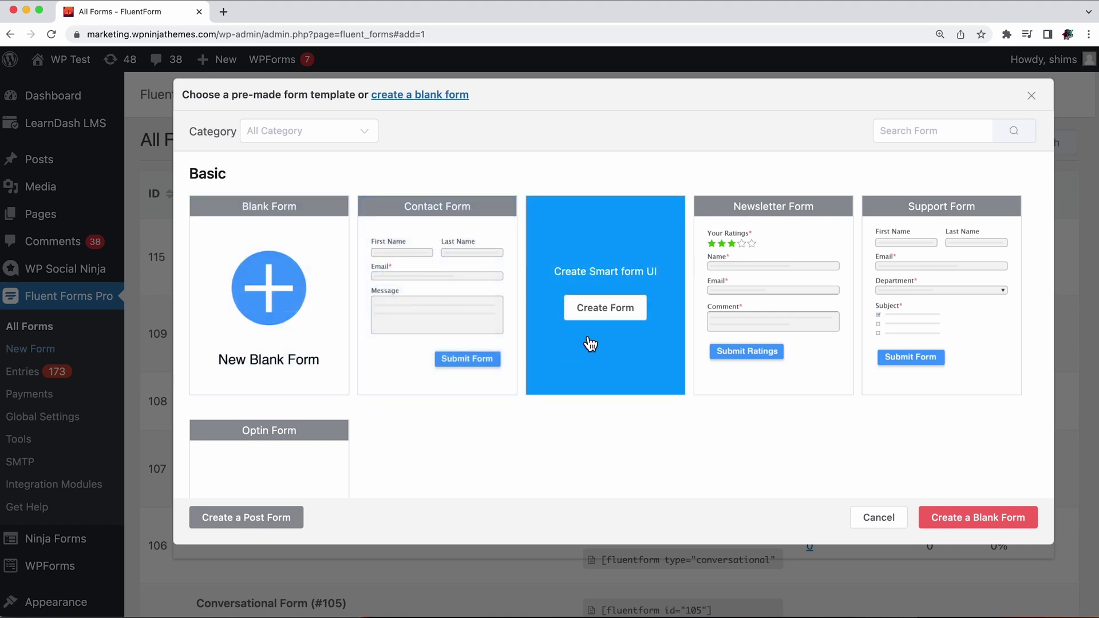
click(615, 321)
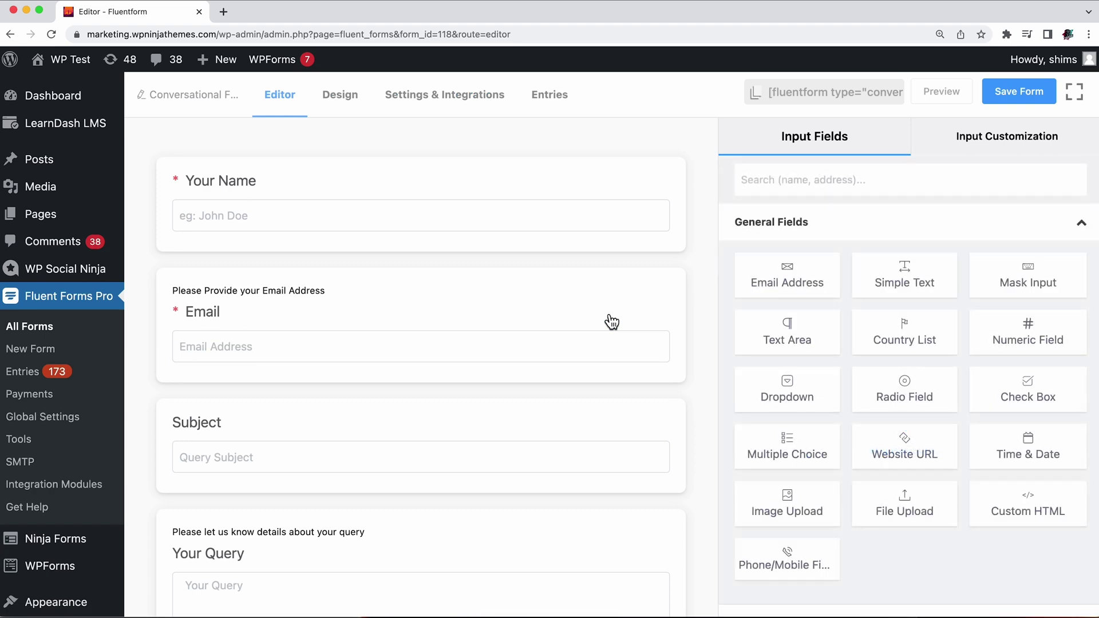
scroll(612, 322, down, 3)
scroll(612, 321, up, 3)
Delete the Subject field and add a Radio field between Email and Your Query.
drag(474, 441, 484, 283)
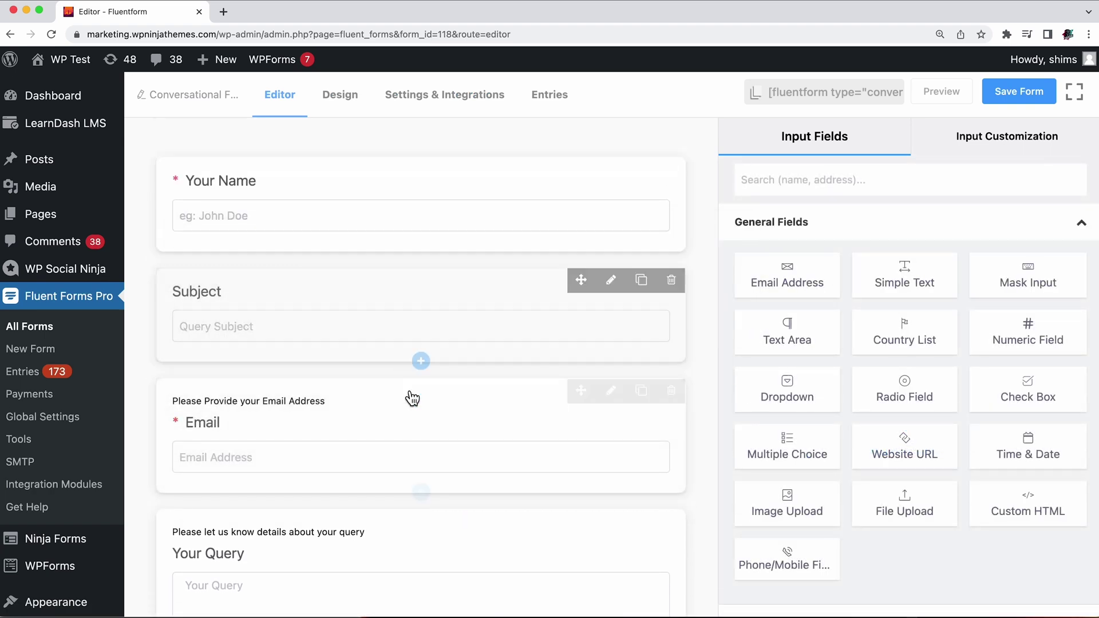
drag(415, 395, 405, 284)
click(670, 410)
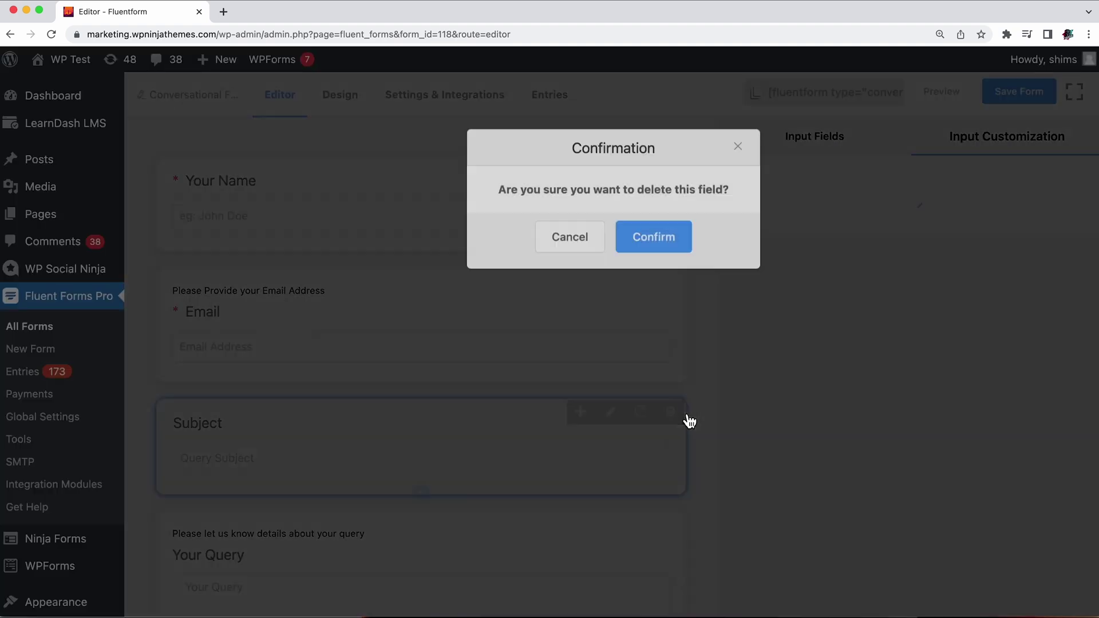
click(654, 241)
drag(905, 385, 383, 426)
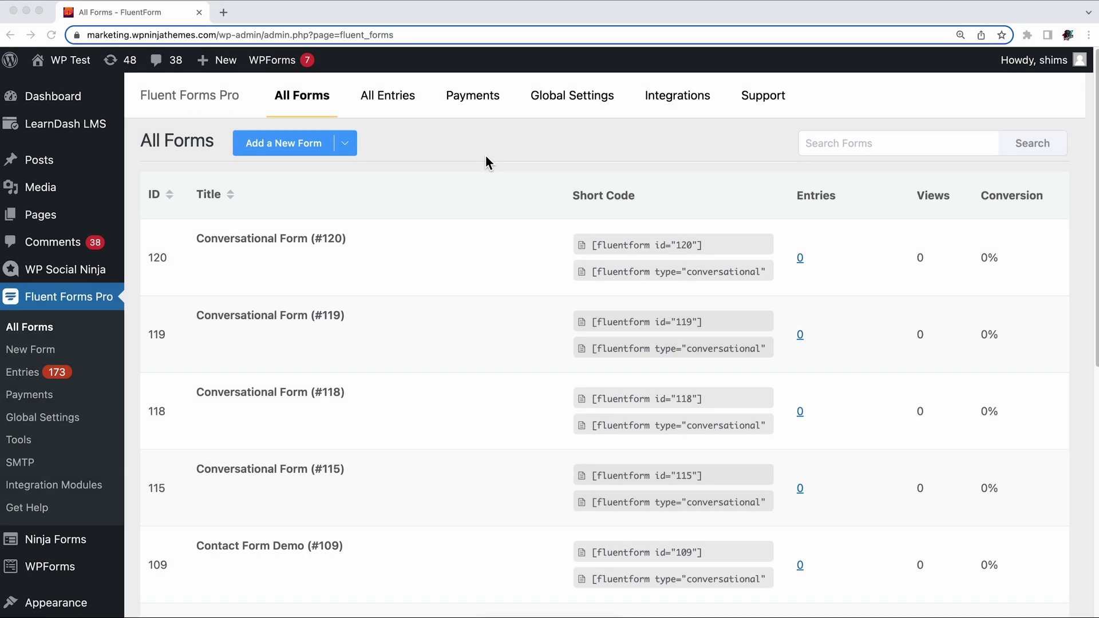
Create a blank conversational form with a text field labelled Your Name.
click(351, 146)
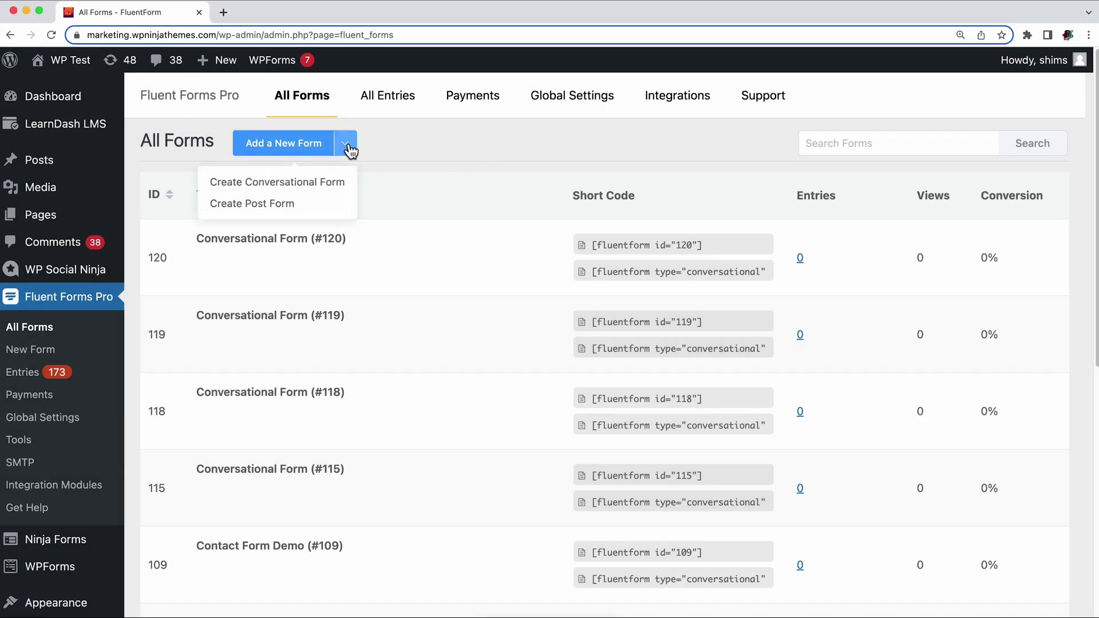
click(295, 198)
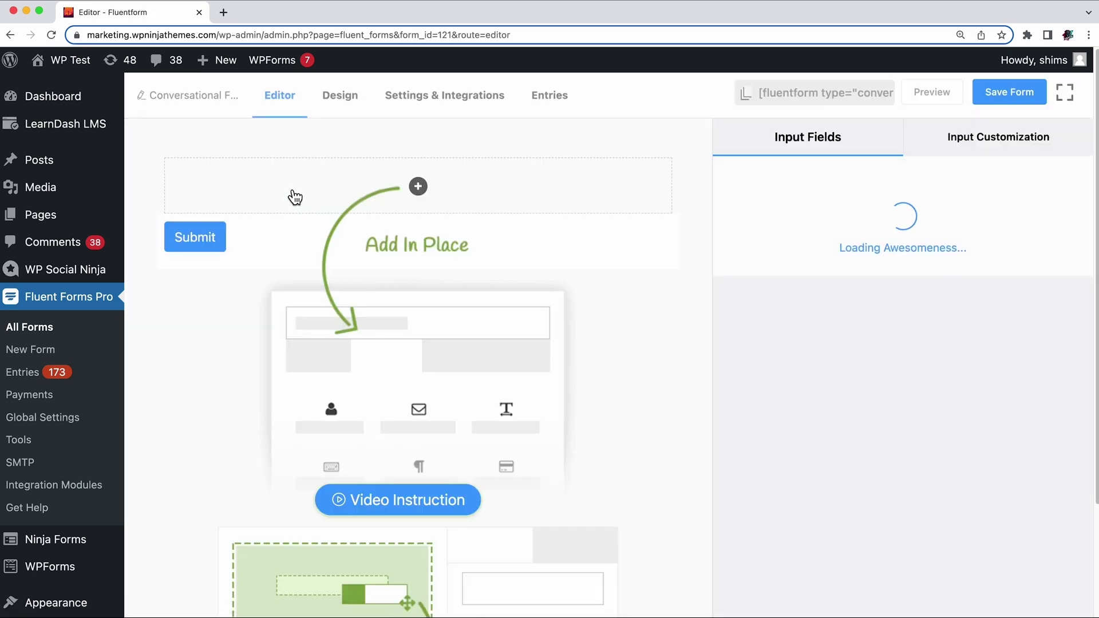
drag(871, 275, 397, 183)
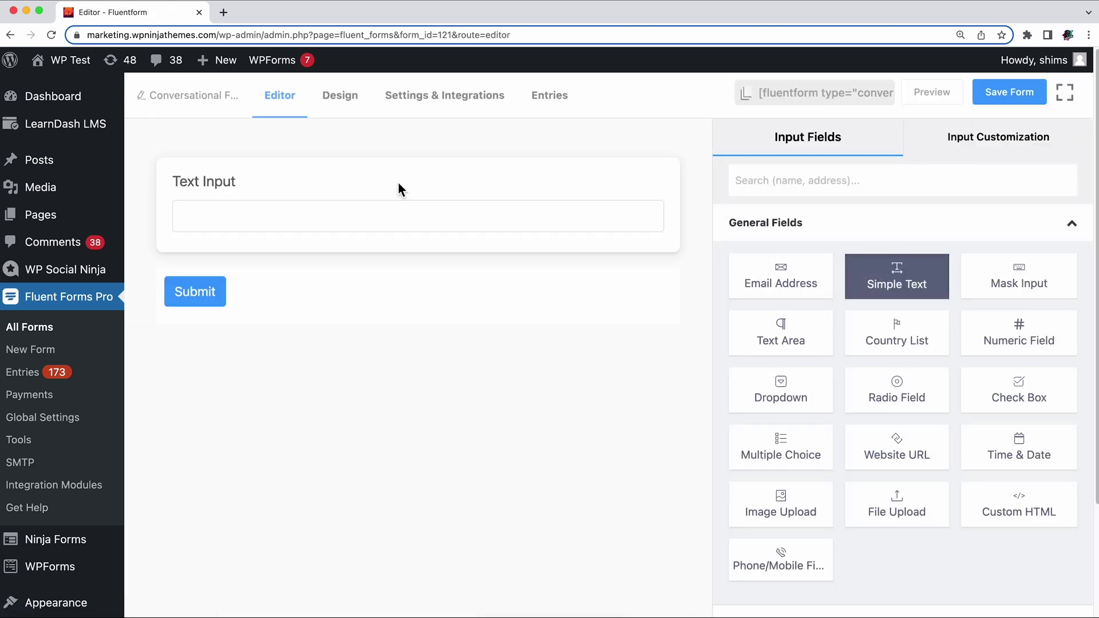
click(600, 195)
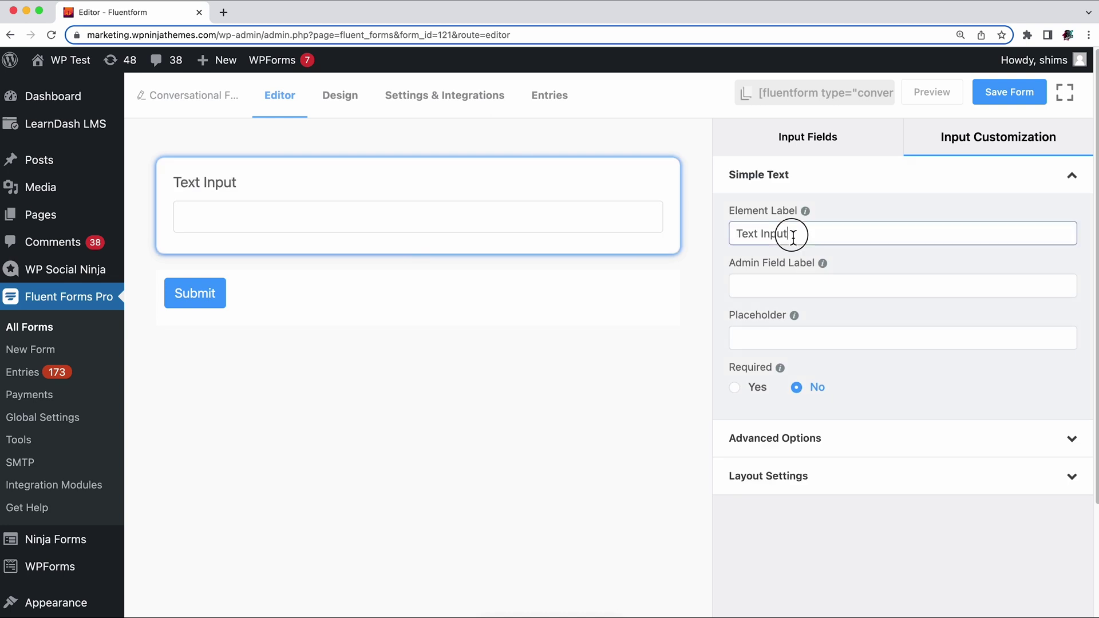
drag(792, 233, 723, 243)
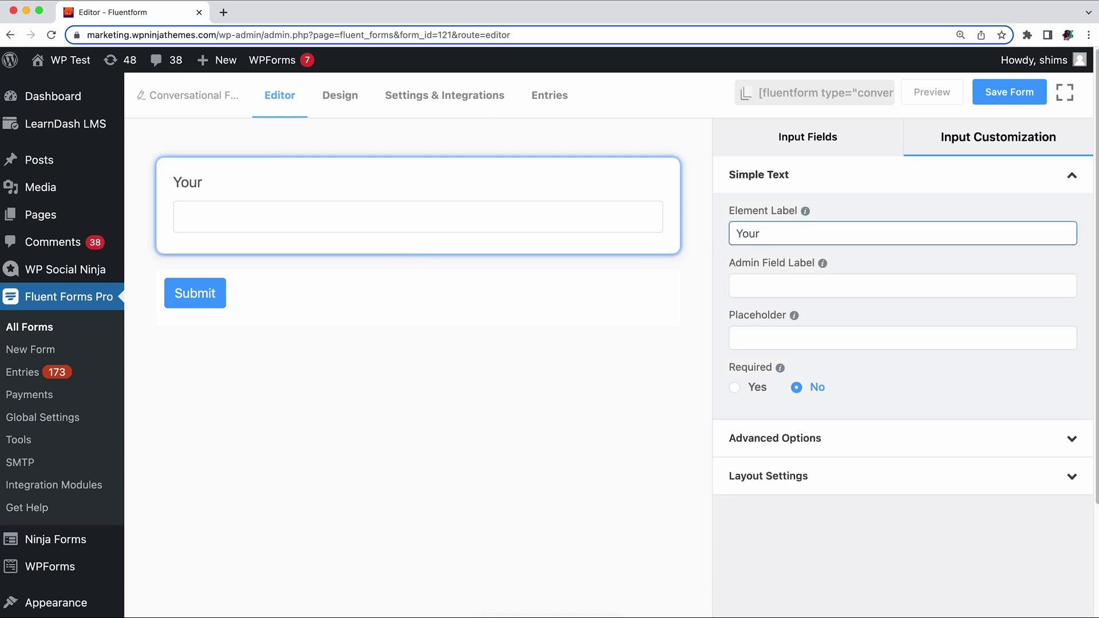
click(788, 153)
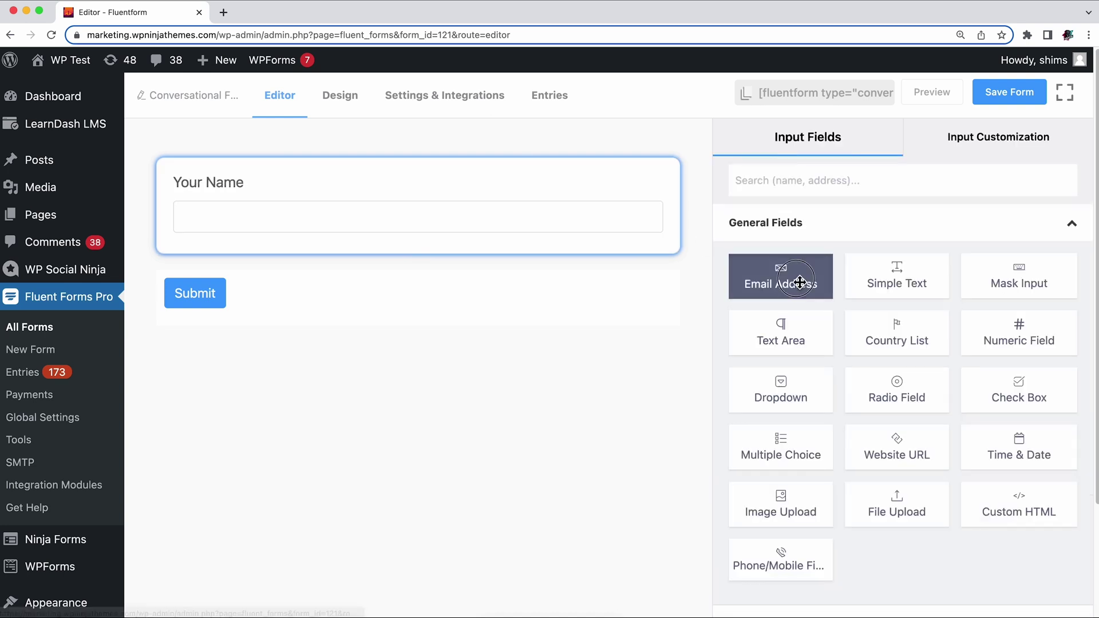
Add an Email field and a Payment Method field below Your Name.
drag(790, 279, 467, 263)
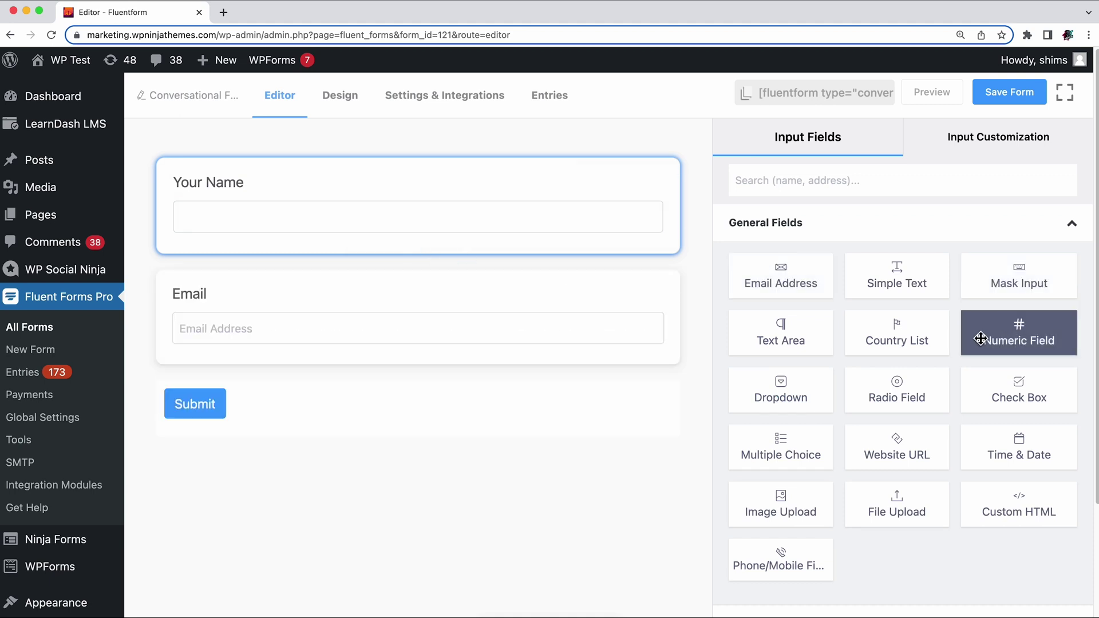
scroll(942, 361, down, 3)
click(912, 587)
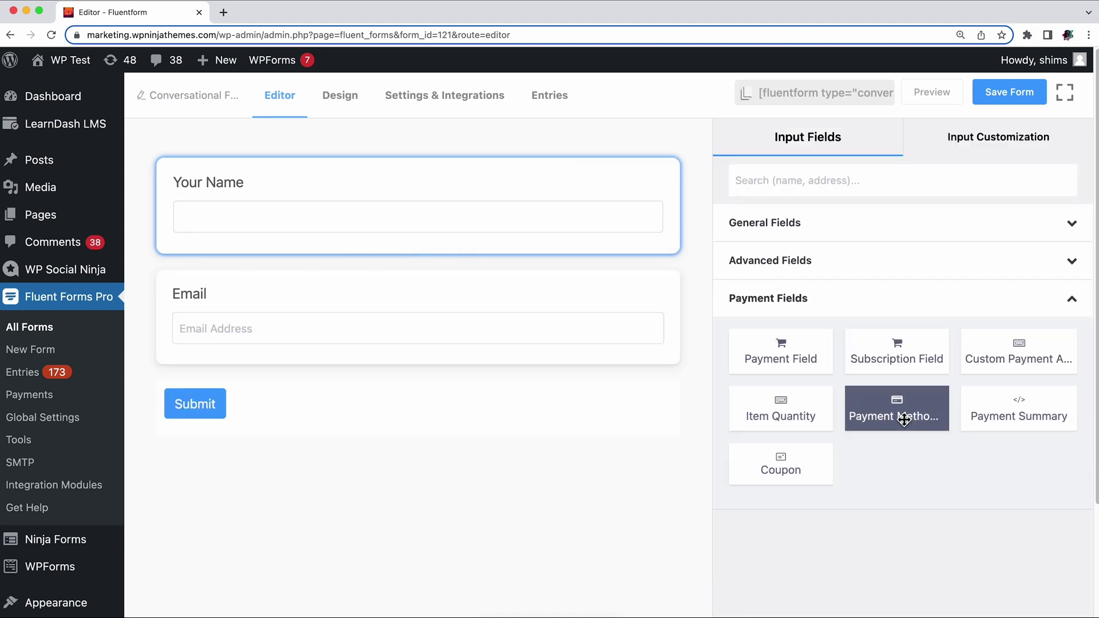
drag(898, 401, 444, 370)
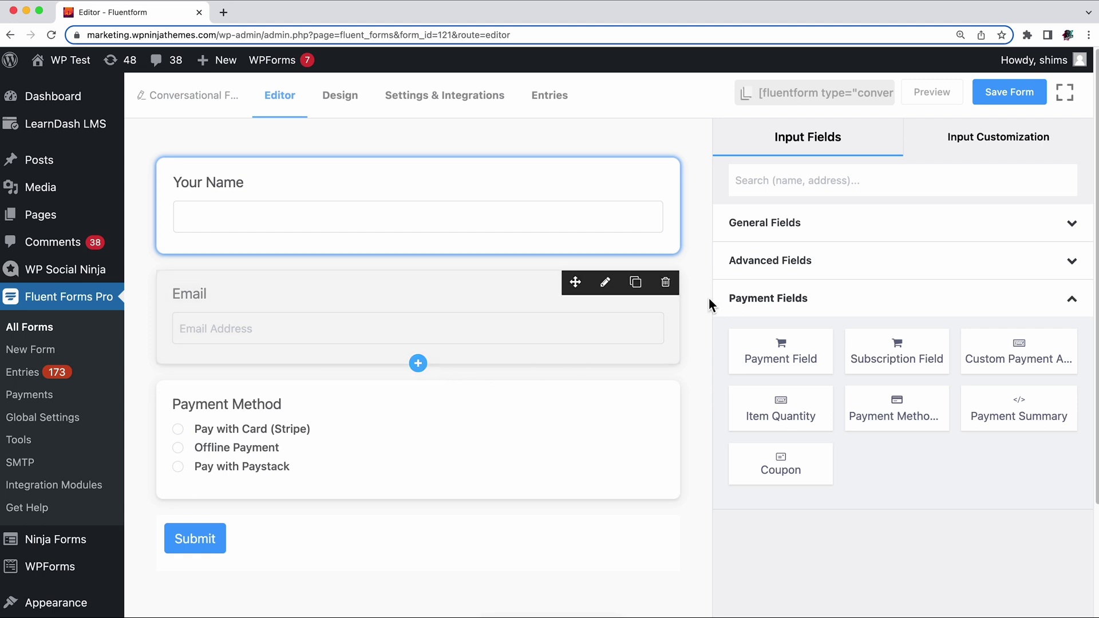
click(817, 262)
Add a Welcome Screen at the top reading 'Hello there' with 'We are glad you're here.'.
drag(896, 429, 418, 183)
click(604, 171)
drag(808, 234, 724, 234)
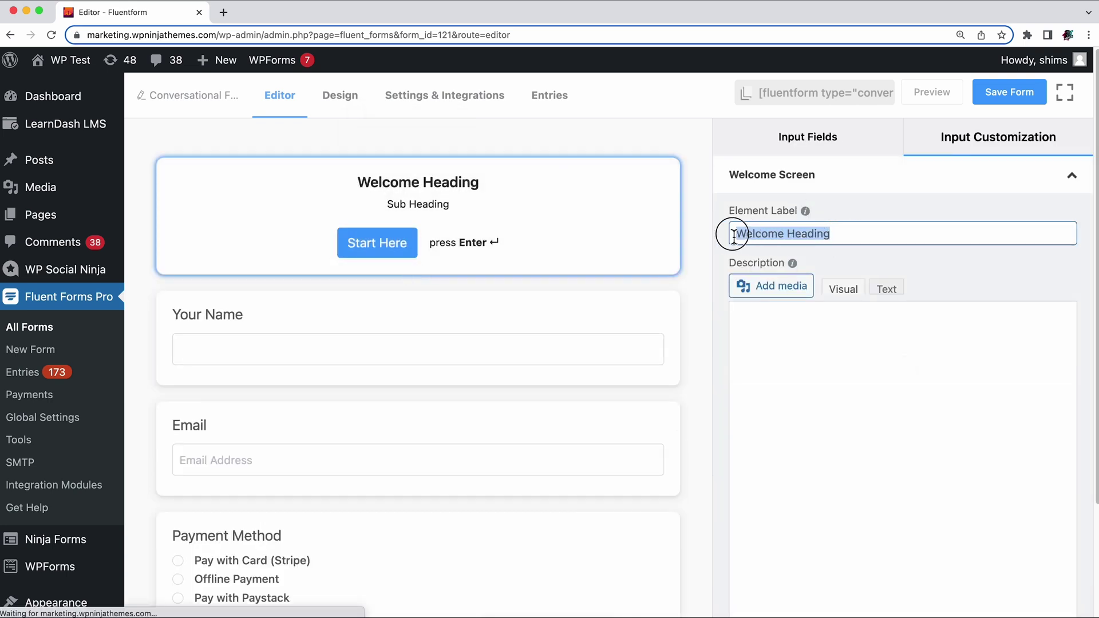
text(Hello there)
drag(819, 382, 731, 388)
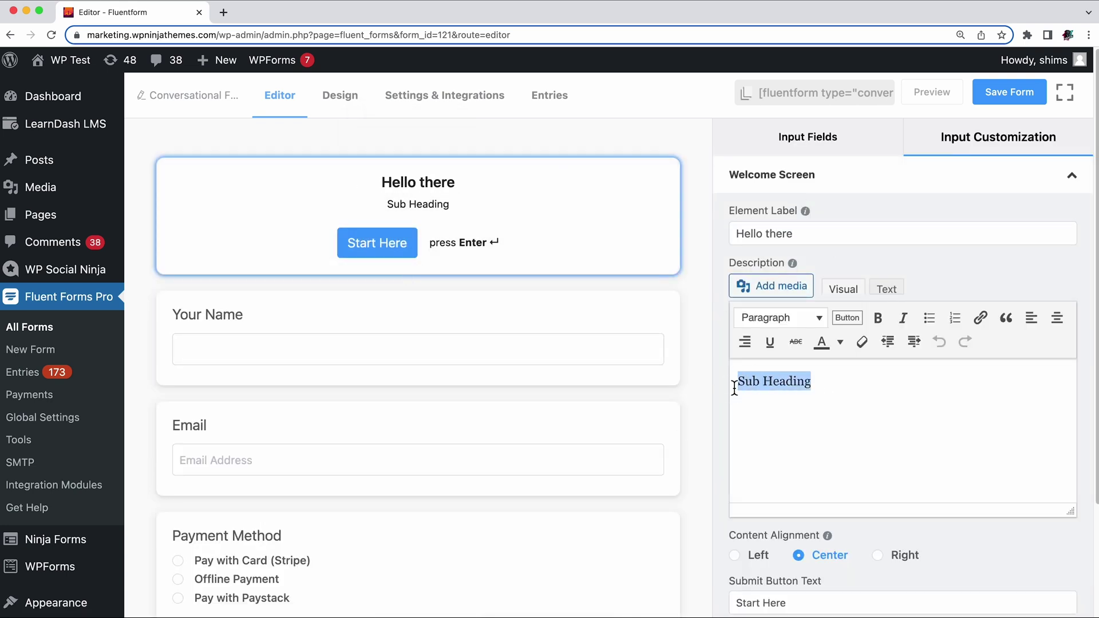
text(We are glad you're here.)
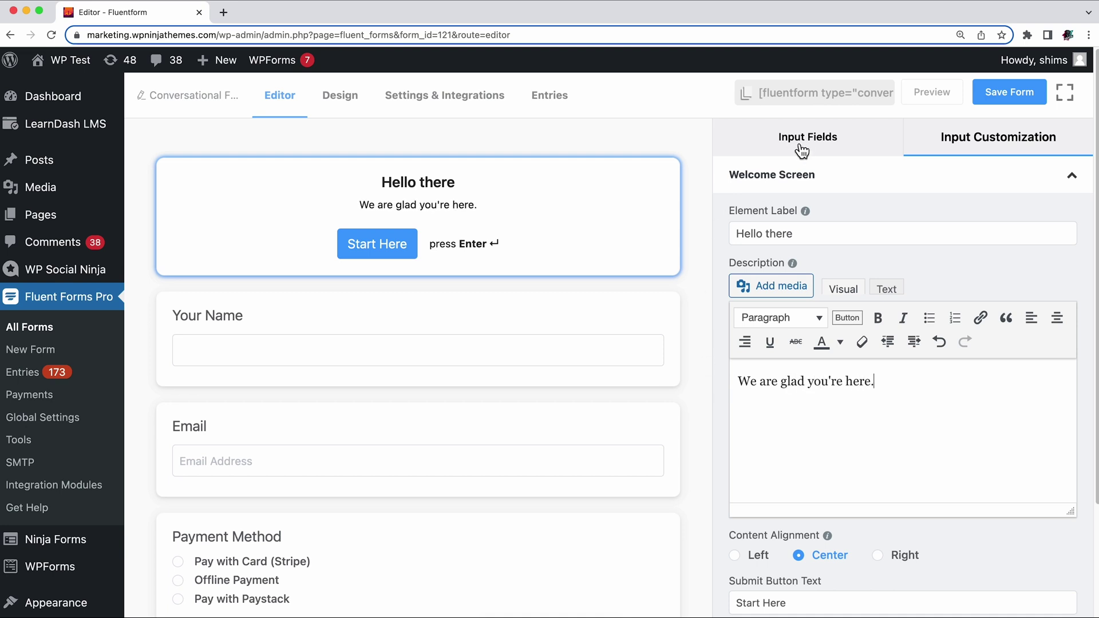
Browse the General, Advanced and Payment field groups in the field list.
click(802, 150)
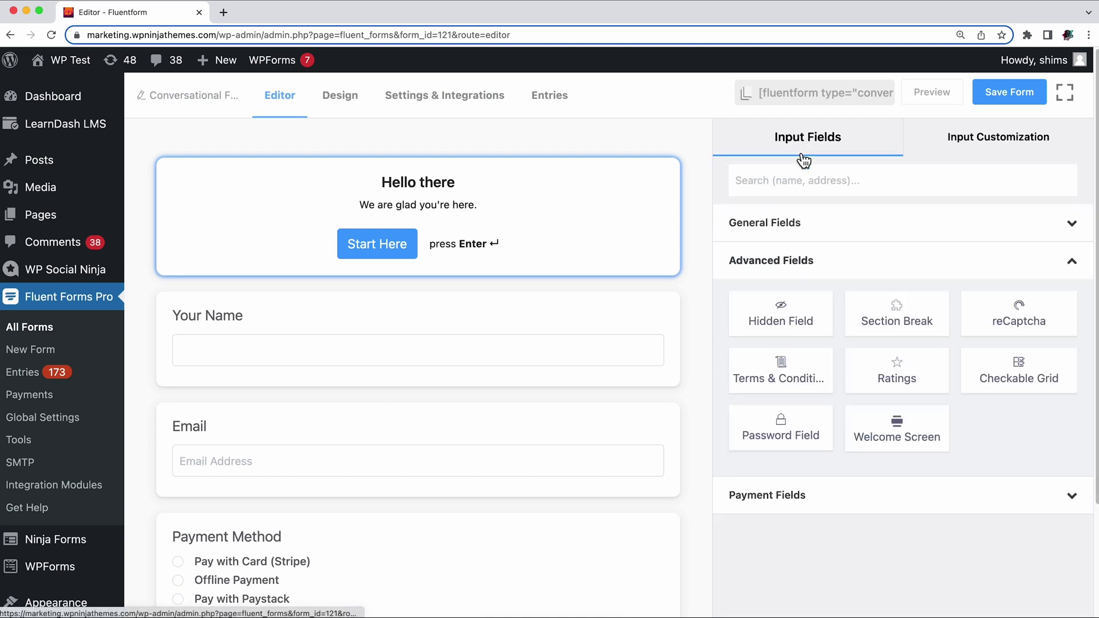
click(809, 228)
scroll(841, 298, down, 2)
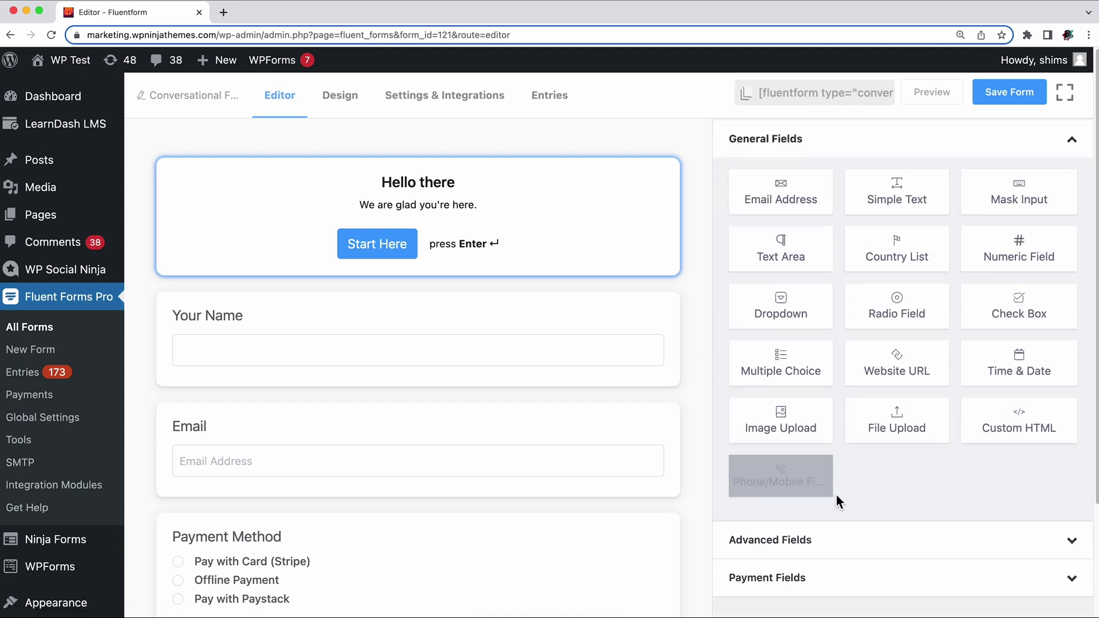
click(851, 543)
click(866, 511)
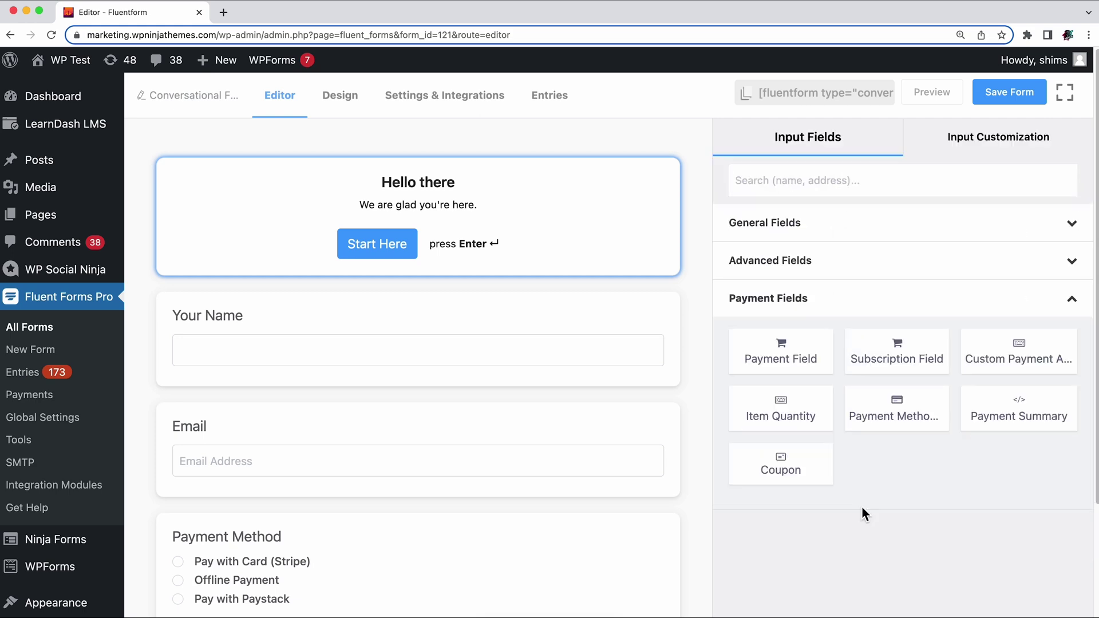
click(869, 235)
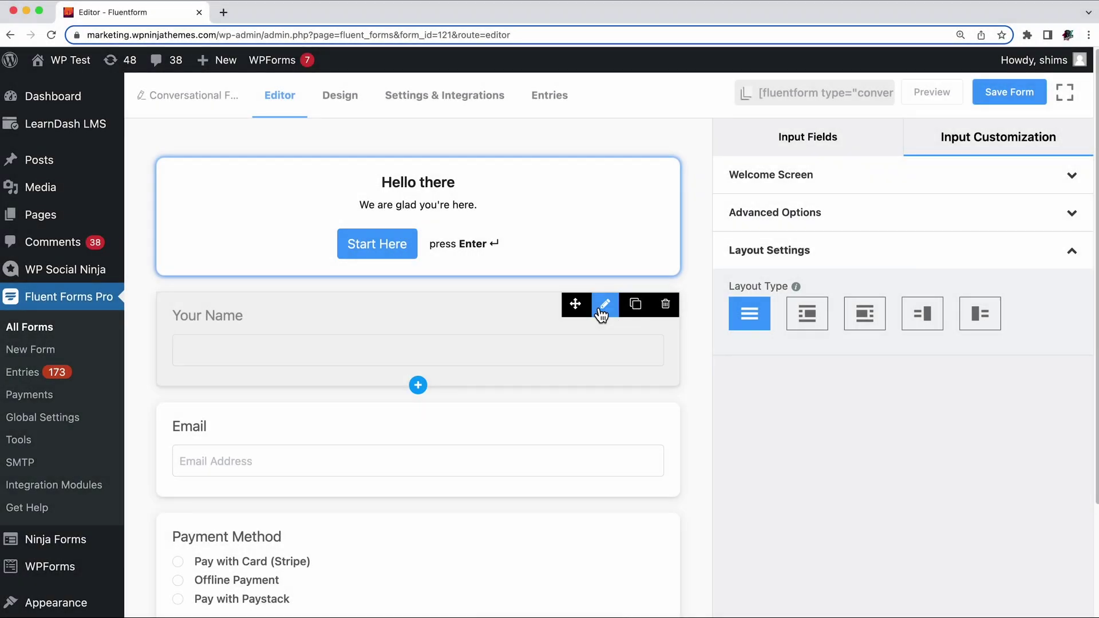
Give Your Name an image-beside layout with the bearded man illustration and adjusted brightness.
click(601, 315)
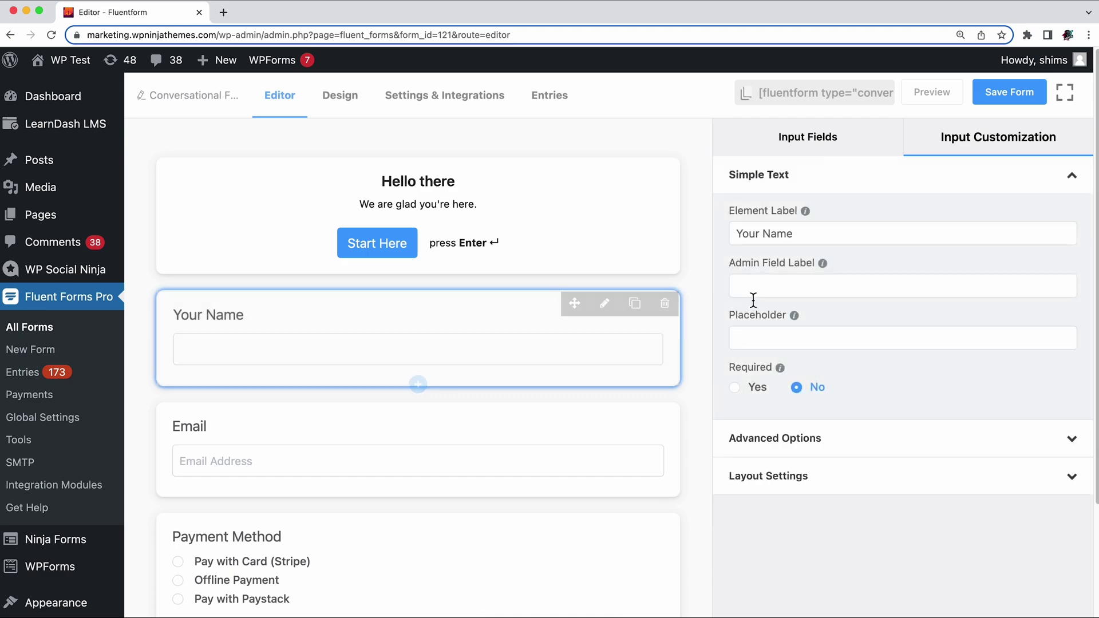
click(821, 480)
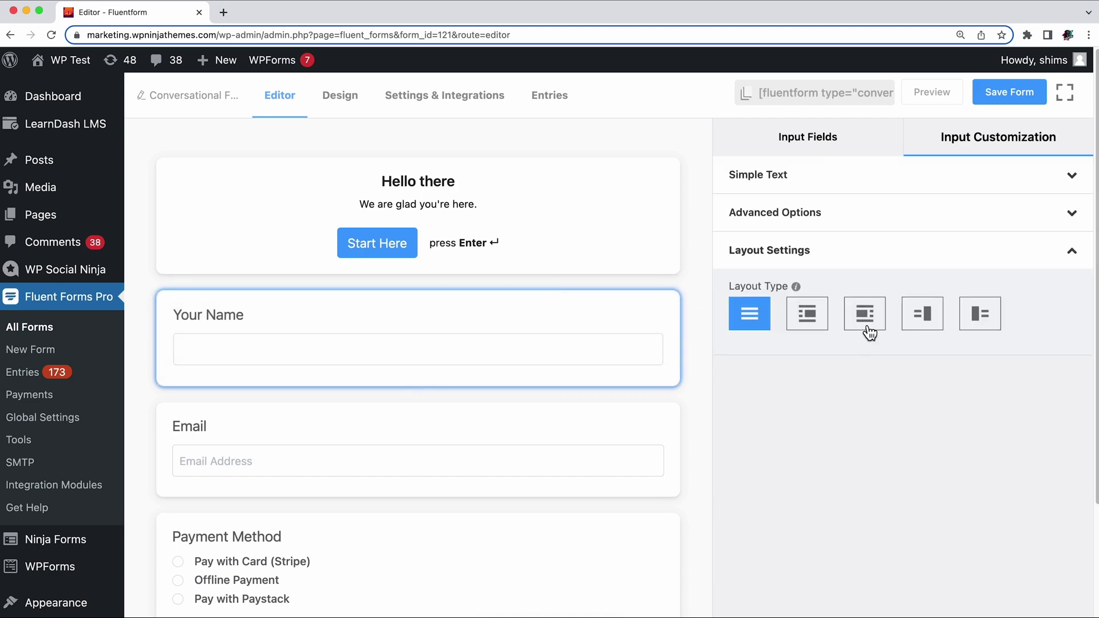
click(866, 319)
click(800, 377)
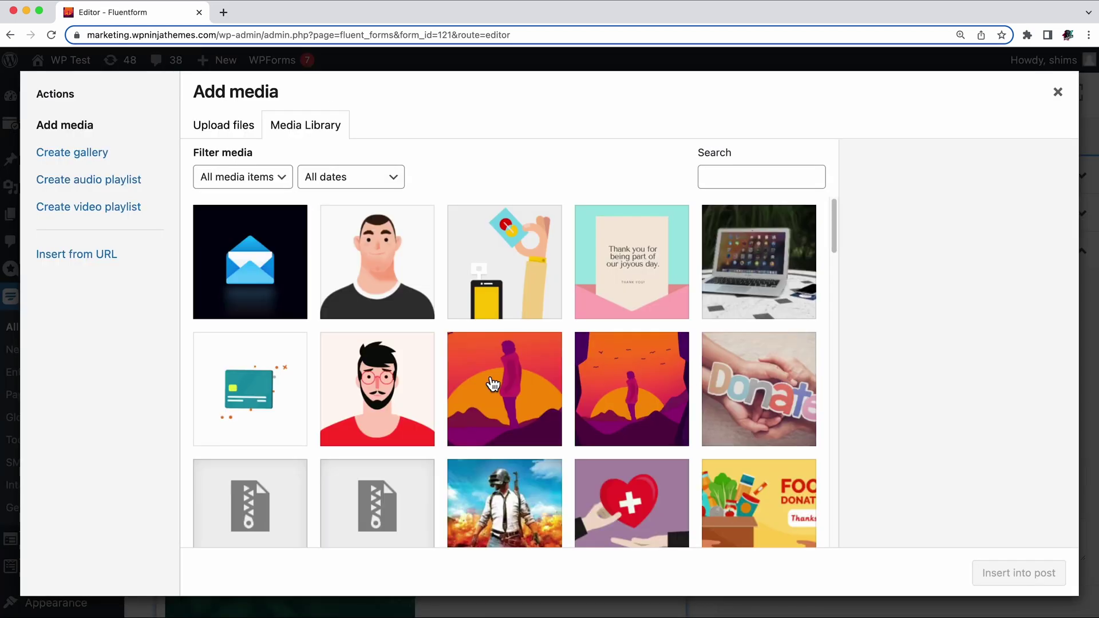
click(417, 392)
click(1014, 574)
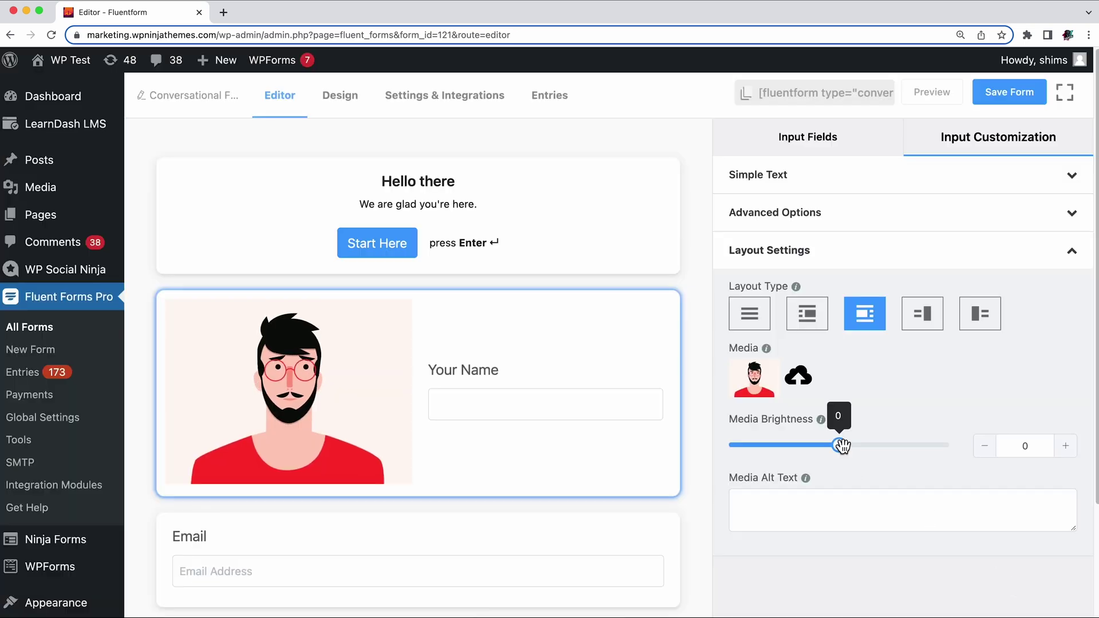
mouse_move(842, 447)
mouse_down()
mouse_move(812, 457)
mouse_move(878, 461)
mouse_move(840, 453)
mouse_up()
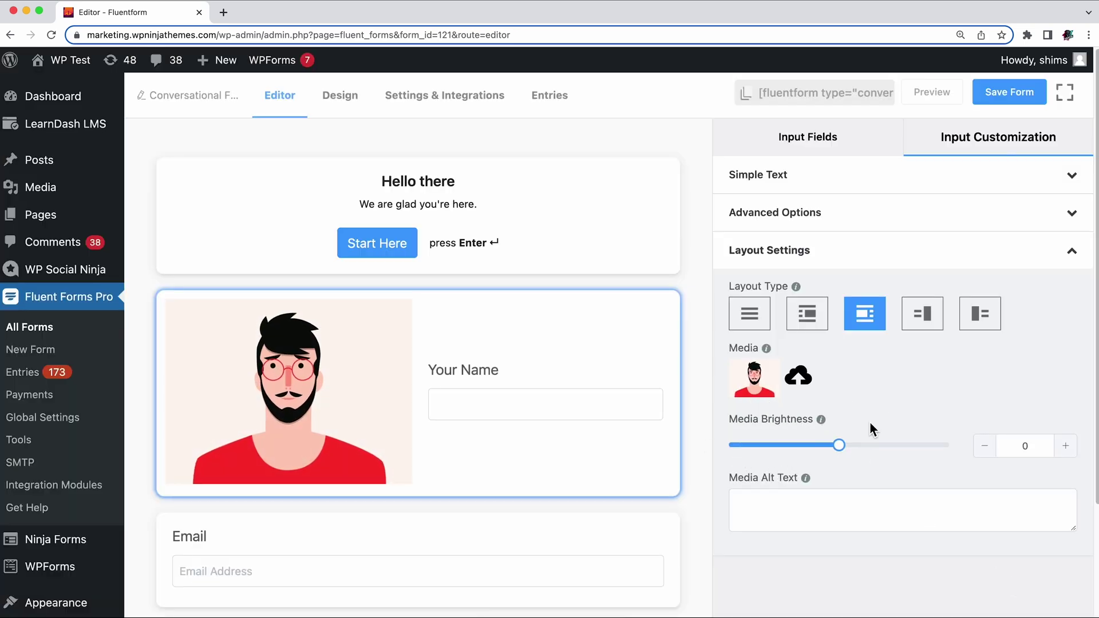
Add the envelope image email.gif to the Email question.
click(601, 531)
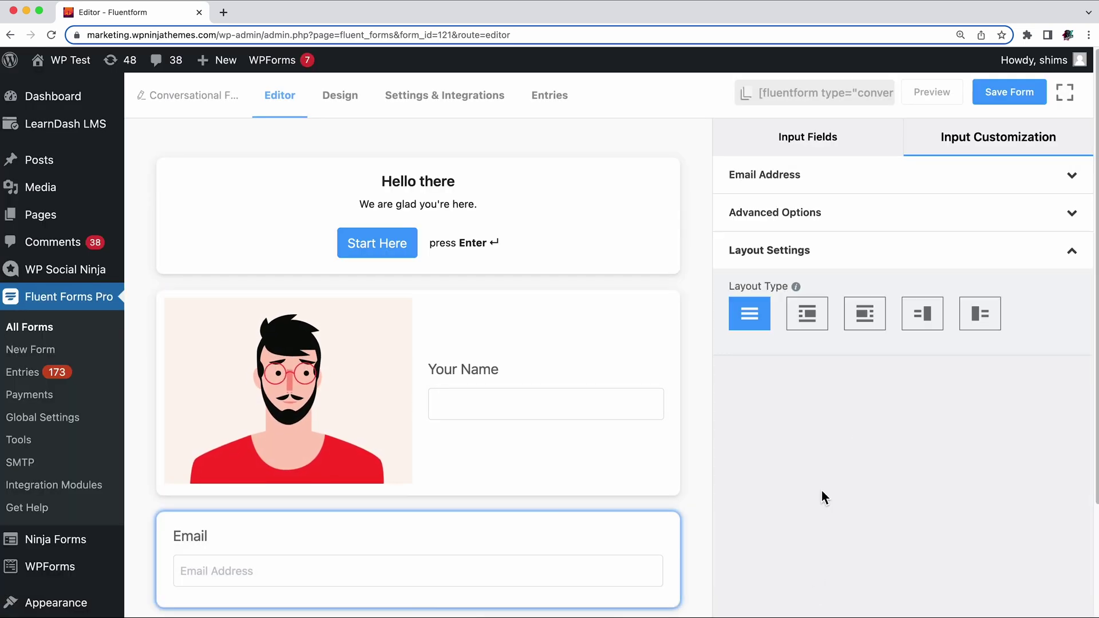
click(942, 324)
click(798, 375)
click(266, 301)
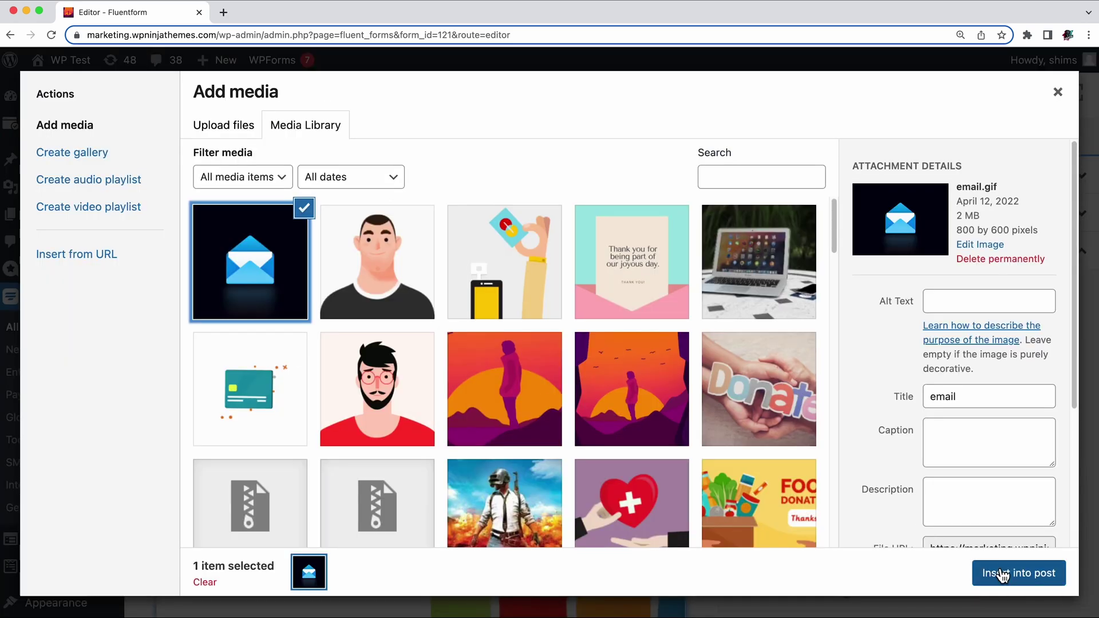
click(1008, 573)
scroll(748, 434, down, 3)
scroll(708, 433, down, 5)
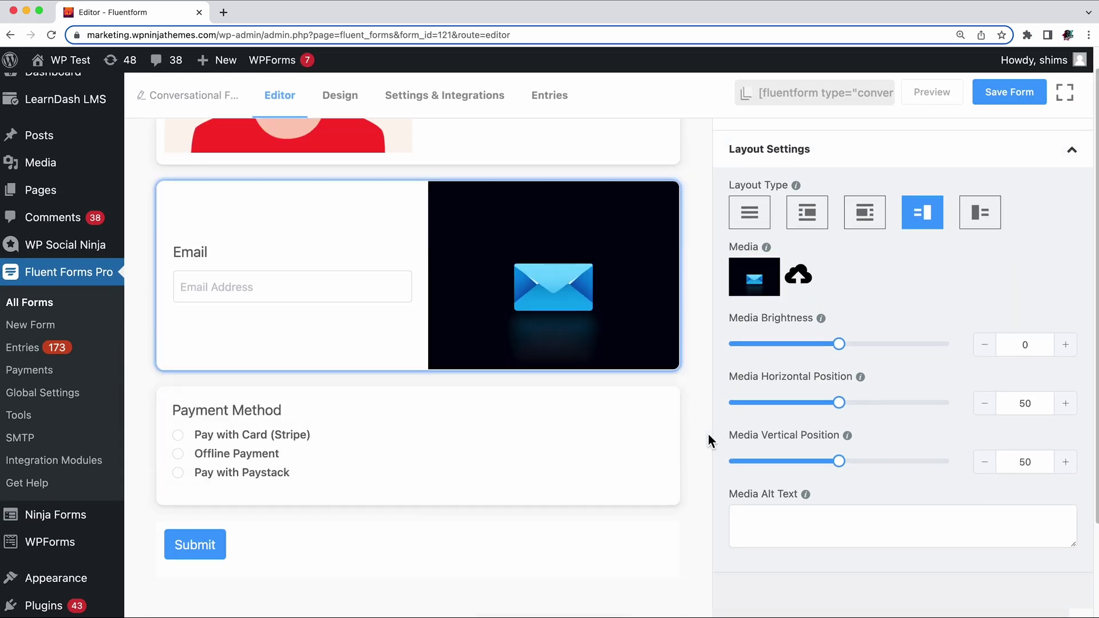
Give Payment Method an image layout with the card-swipe image, then save the form.
click(611, 412)
click(807, 559)
click(859, 316)
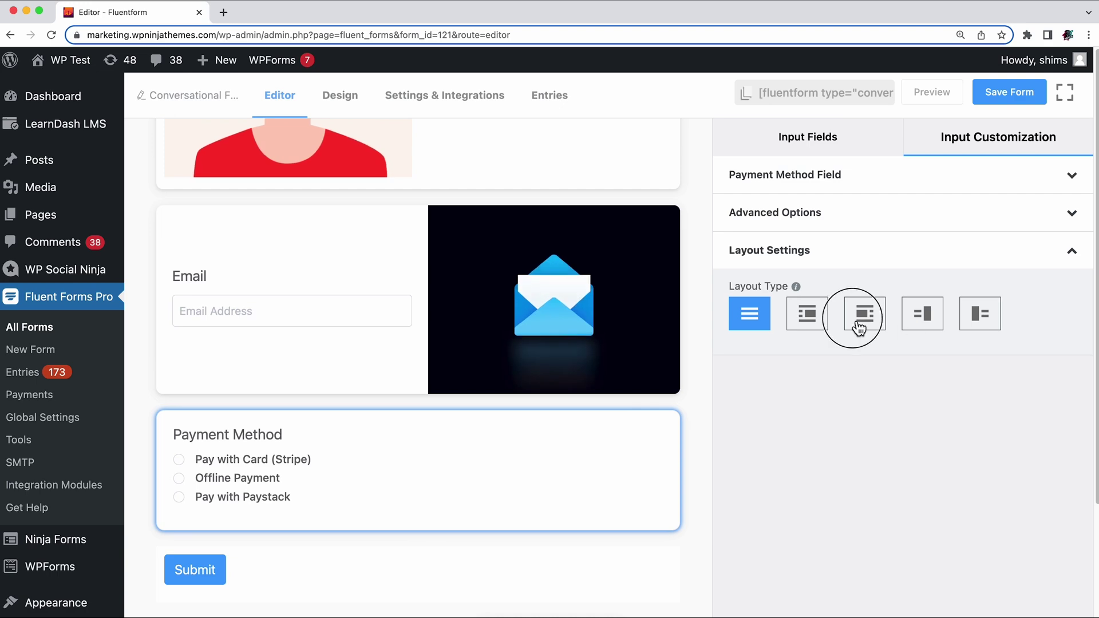
click(801, 386)
click(505, 260)
click(998, 572)
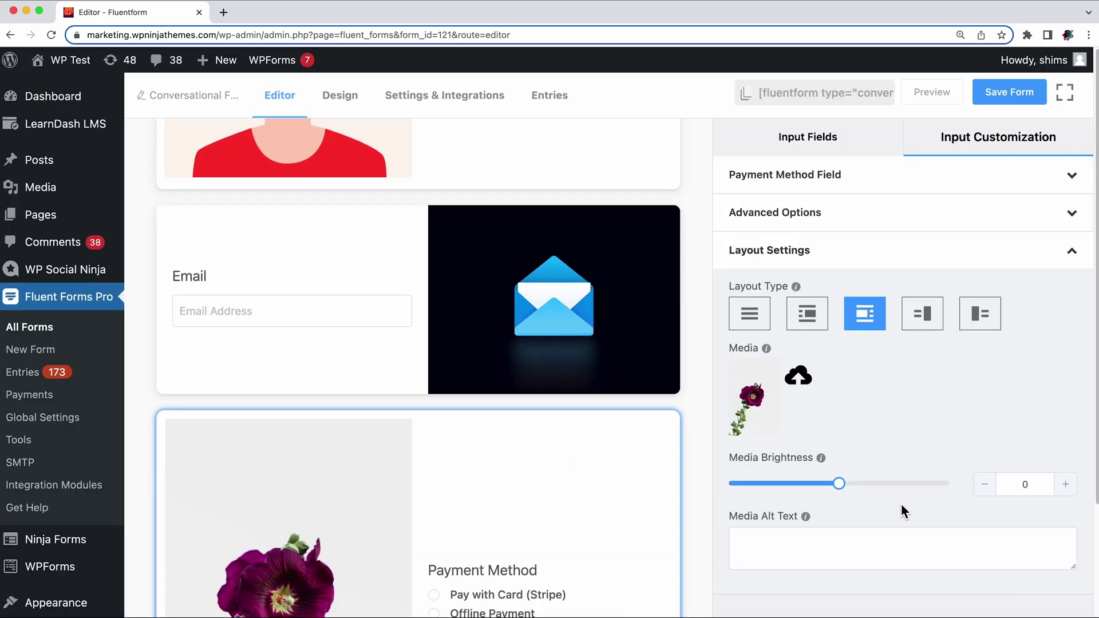
scroll(898, 481, down, 3)
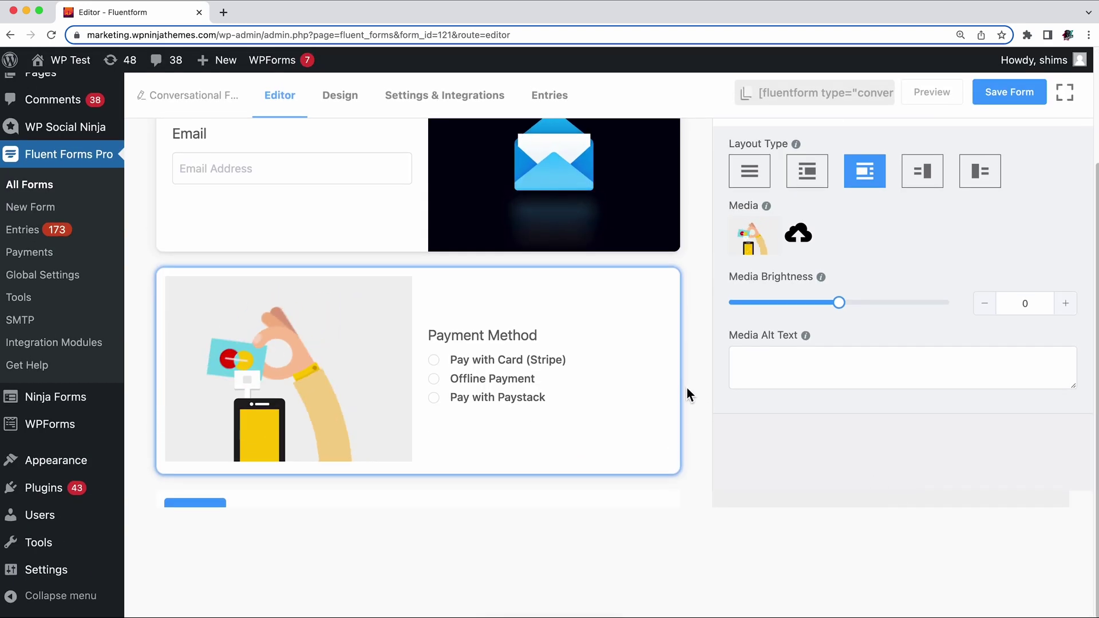
scroll(688, 390, up, 5)
scroll(723, 312, up, 3)
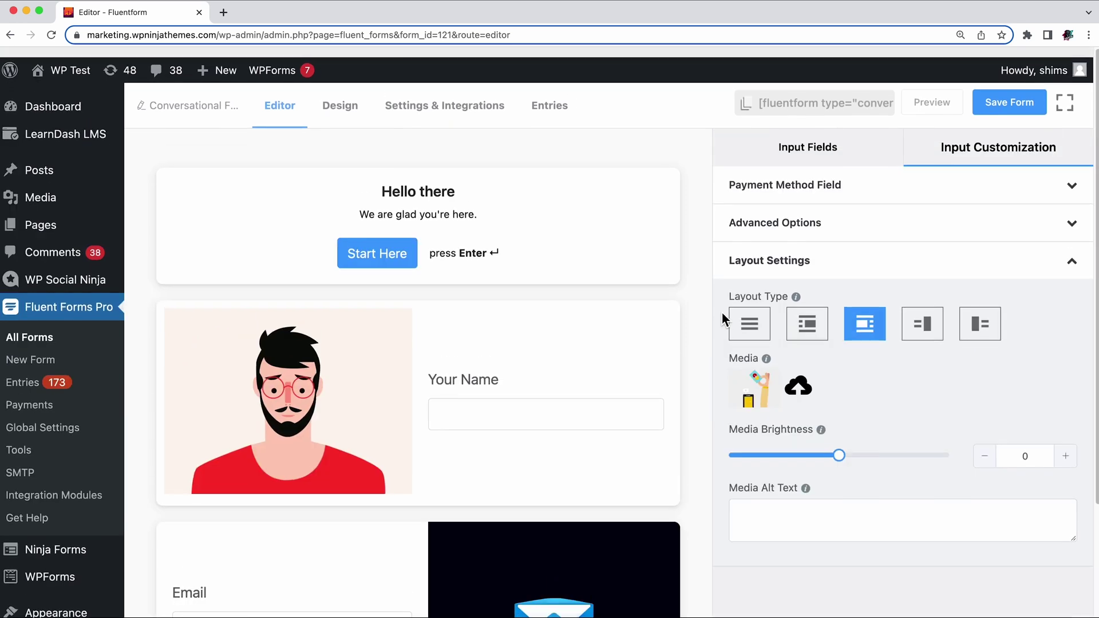
click(1009, 98)
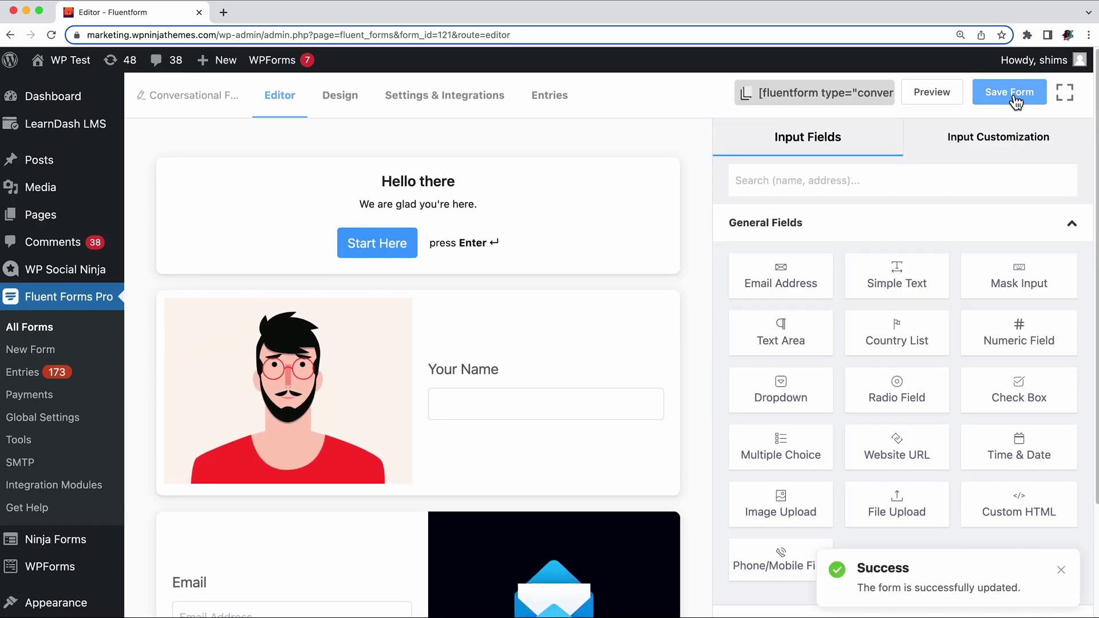
click(350, 114)
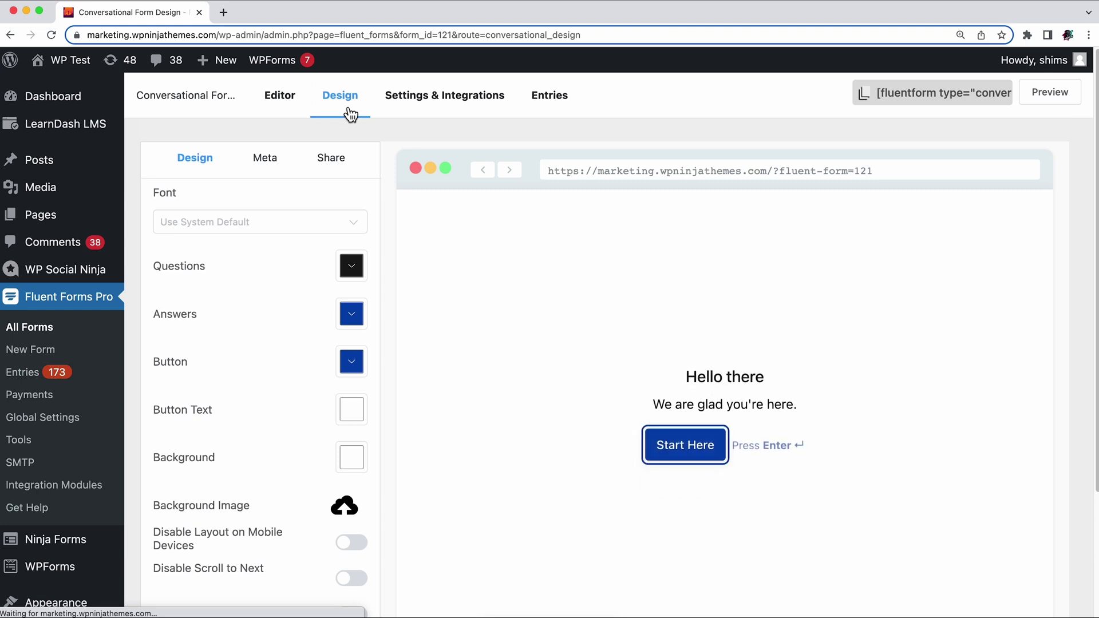
Set the form font to Roboto, keeping the question and answer colours.
click(276, 231)
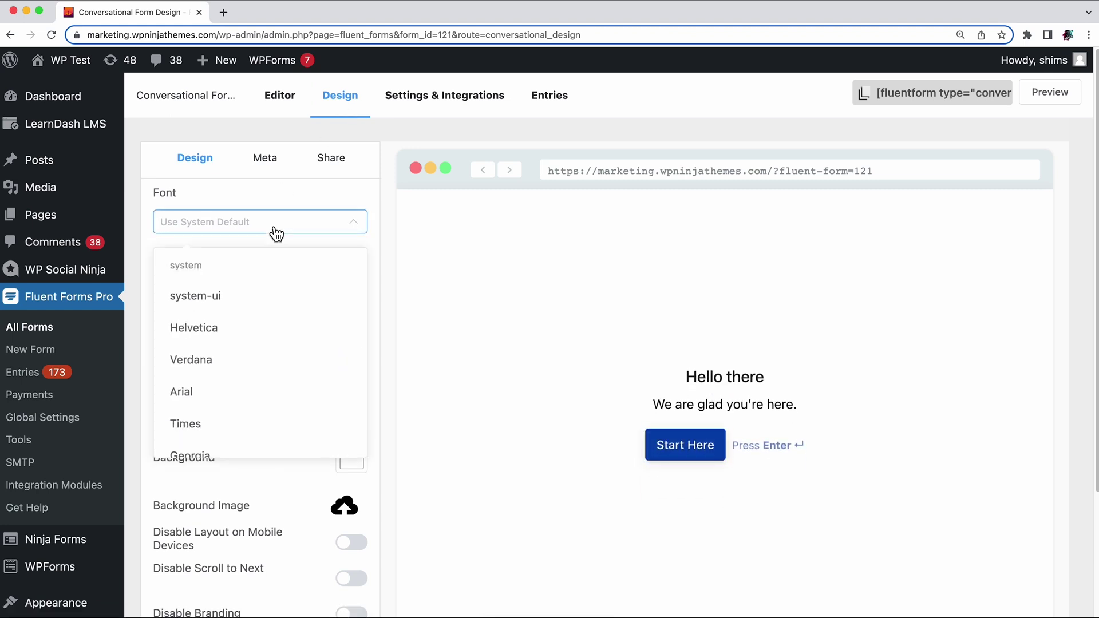
text(roboto)
click(235, 300)
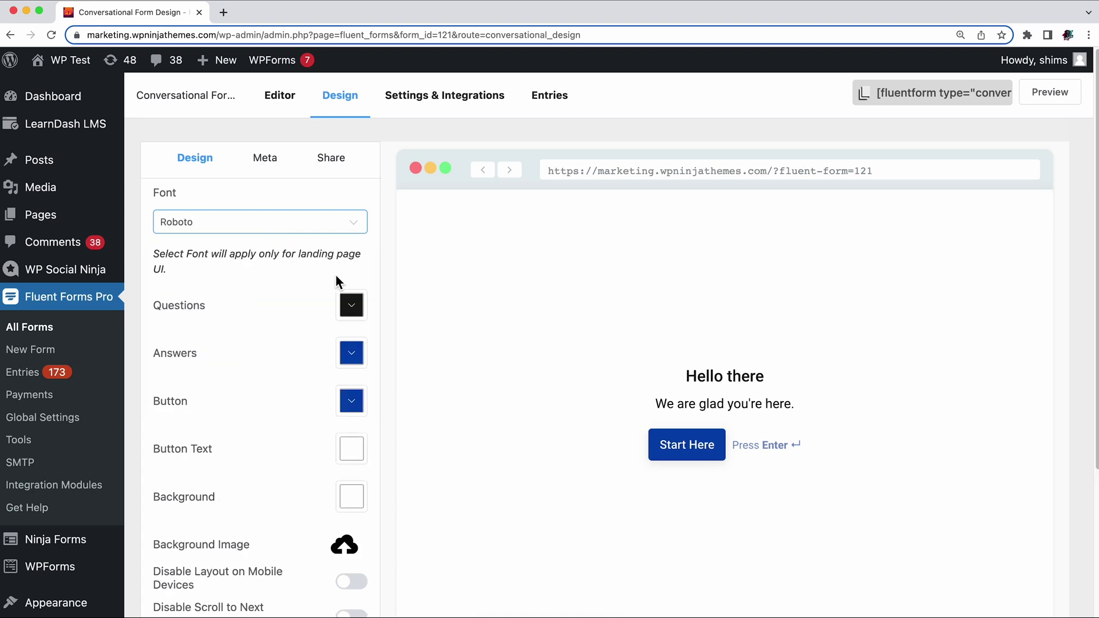
click(361, 313)
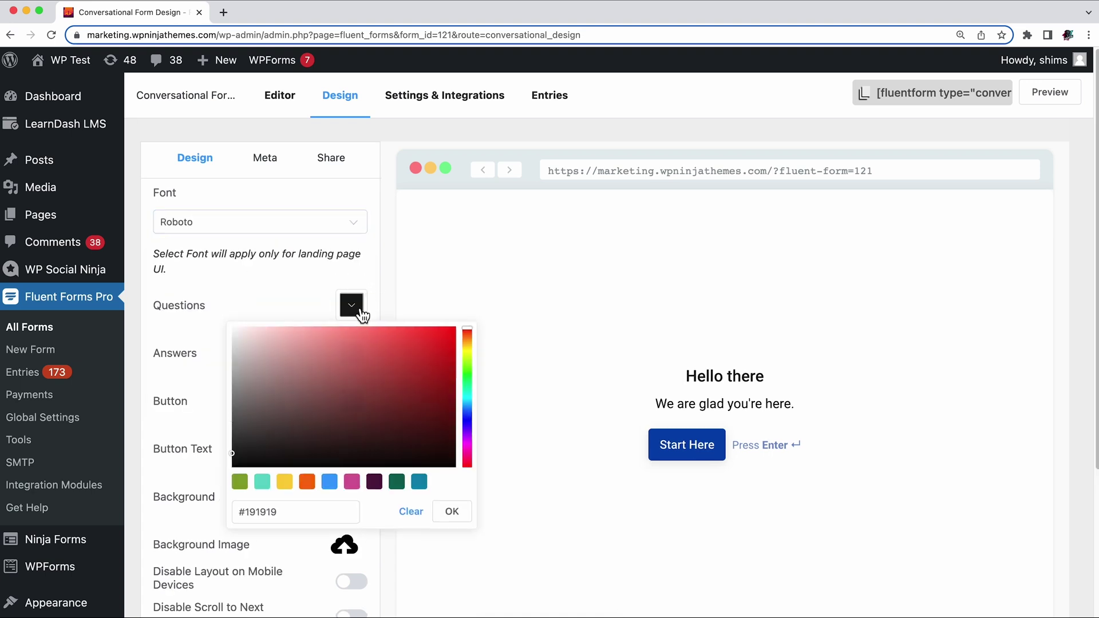
click(457, 527)
click(352, 353)
click(452, 564)
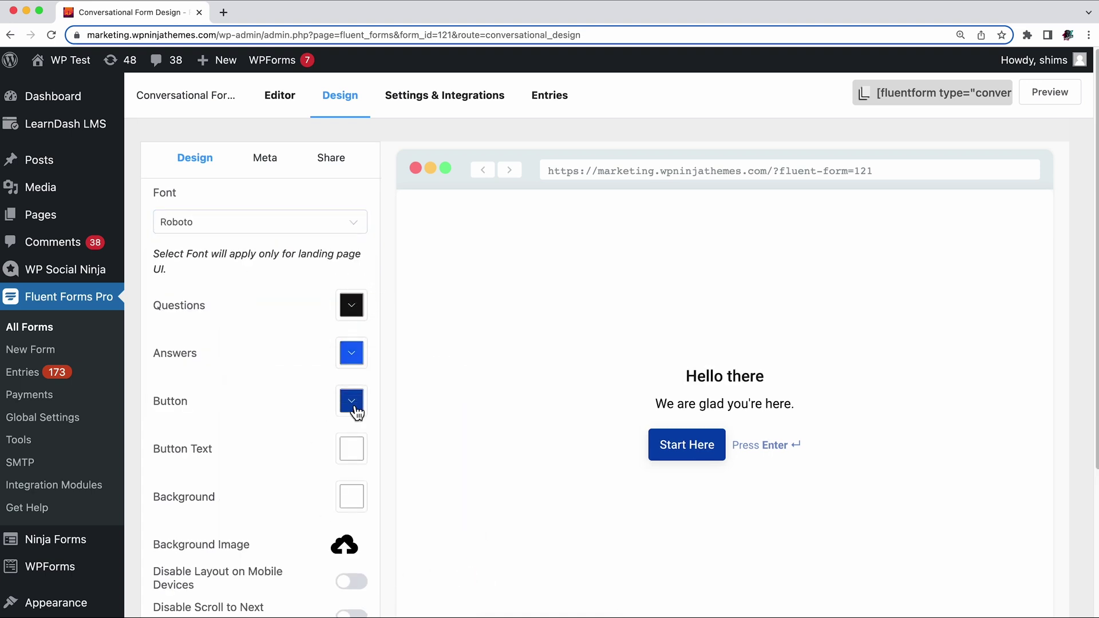
Make the button bright blue with near-white button text.
click(351, 401)
mouse_move(421, 287)
mouse_down()
mouse_move(427, 211)
mouse_move(383, 223)
mouse_up()
drag(407, 304, 421, 319)
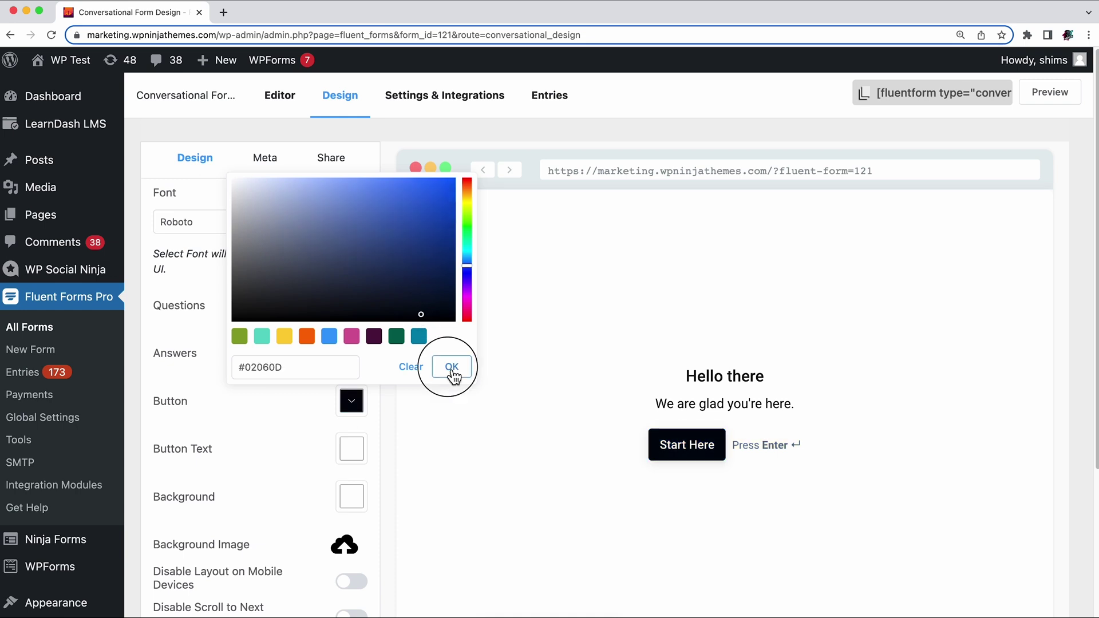
click(452, 366)
click(351, 449)
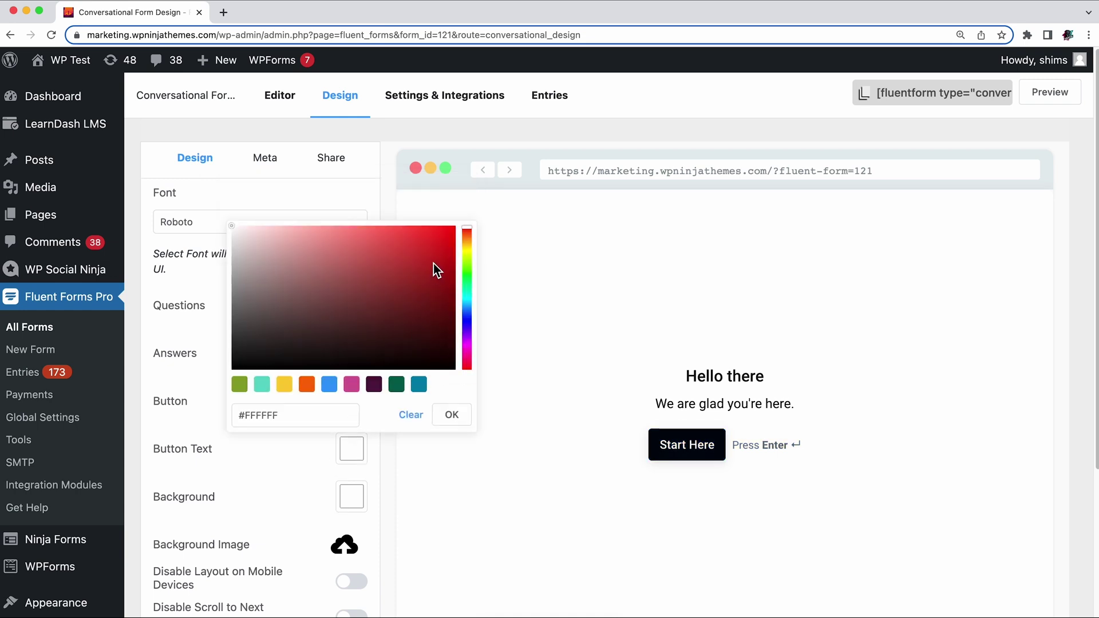
drag(434, 263, 234, 228)
click(451, 414)
click(352, 401)
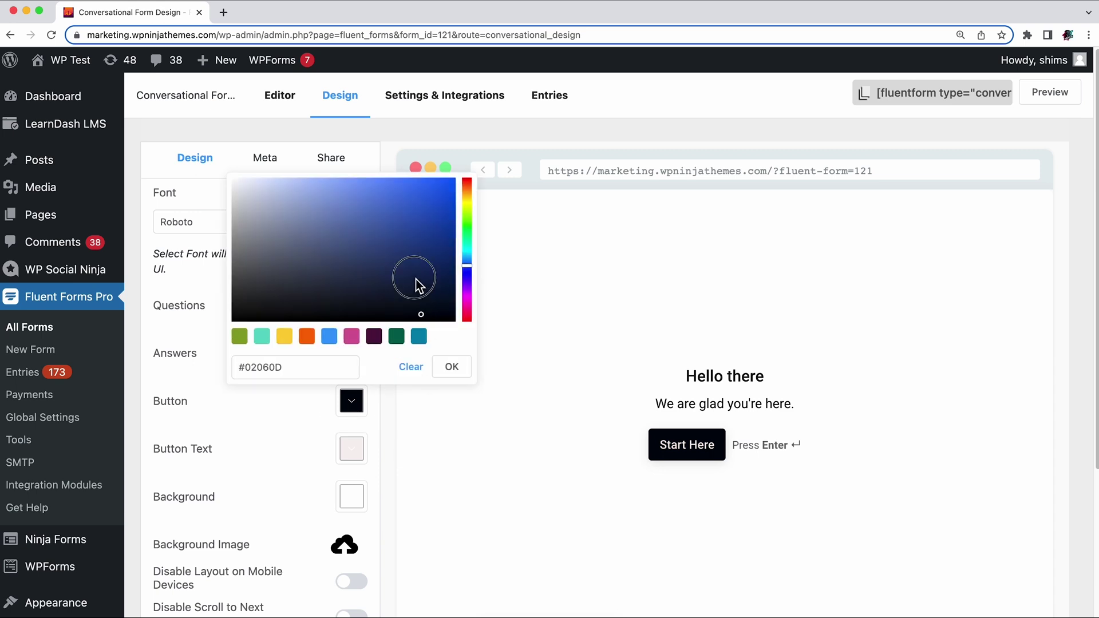
drag(418, 284, 445, 195)
click(452, 367)
Set the background colour to pale #DFEFF4 without a background image and save the design.
click(352, 496)
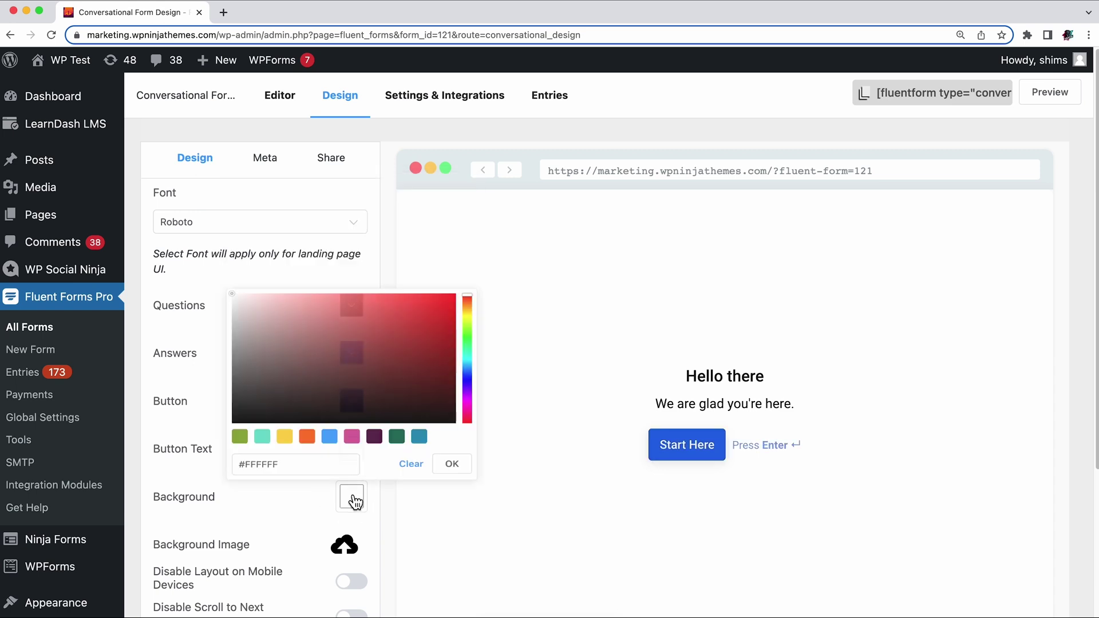
click(462, 346)
drag(351, 396, 399, 274)
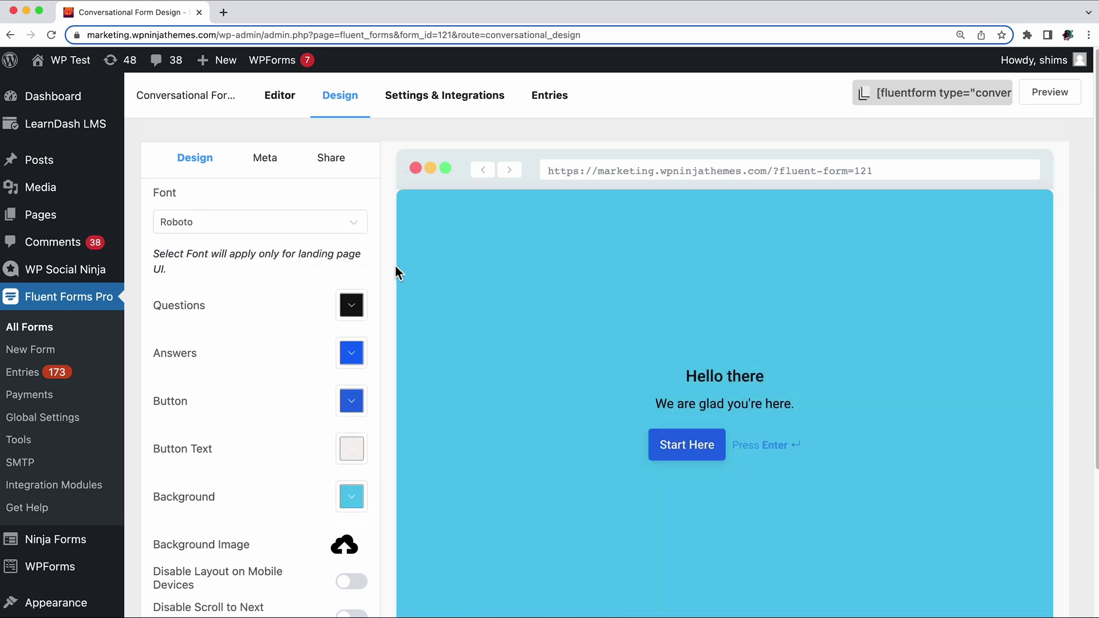
click(352, 497)
click(435, 285)
click(252, 281)
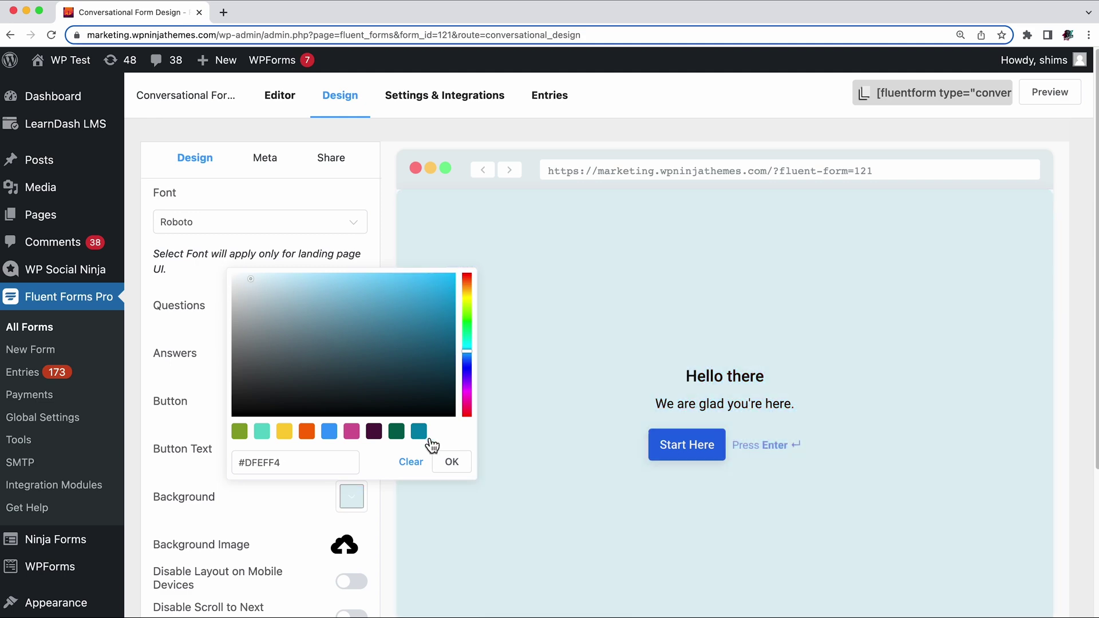
click(453, 463)
click(346, 550)
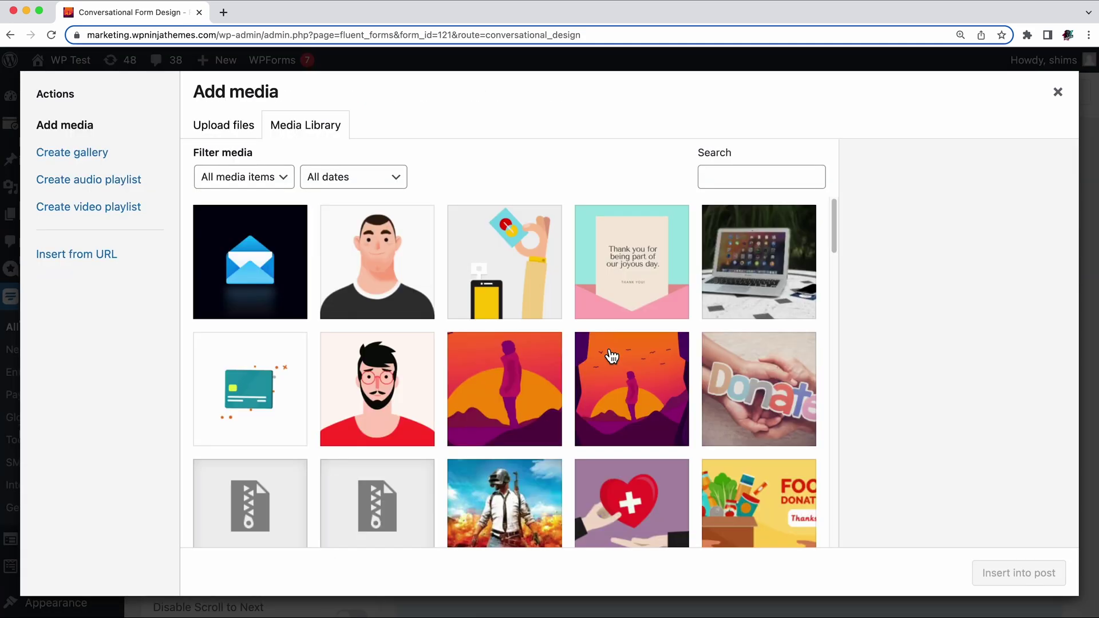
click(1057, 91)
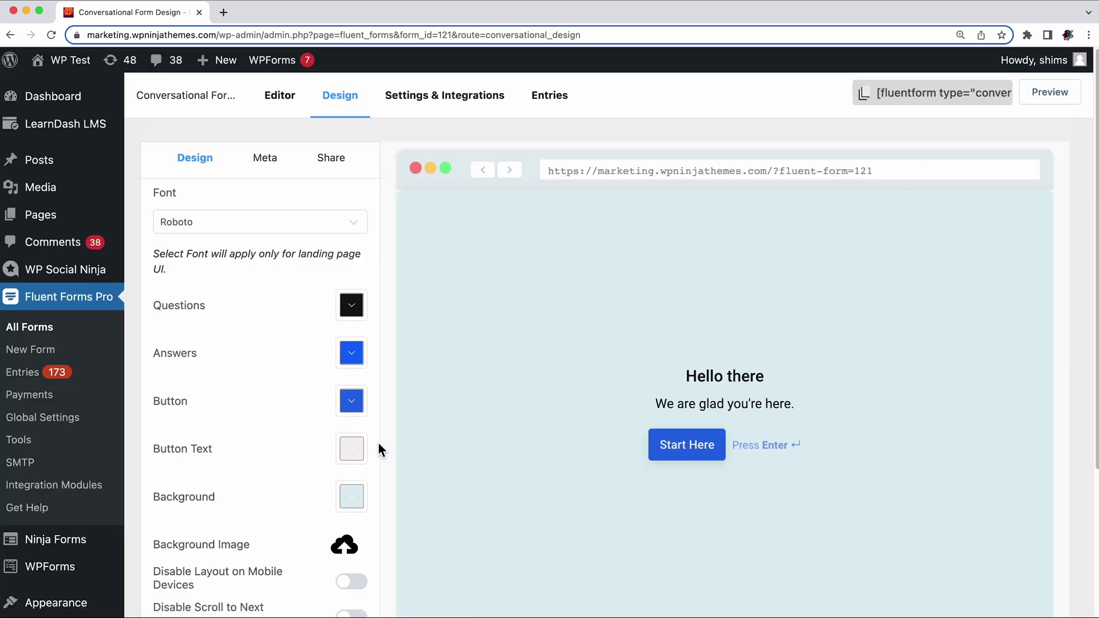
scroll(344, 447, down, 4)
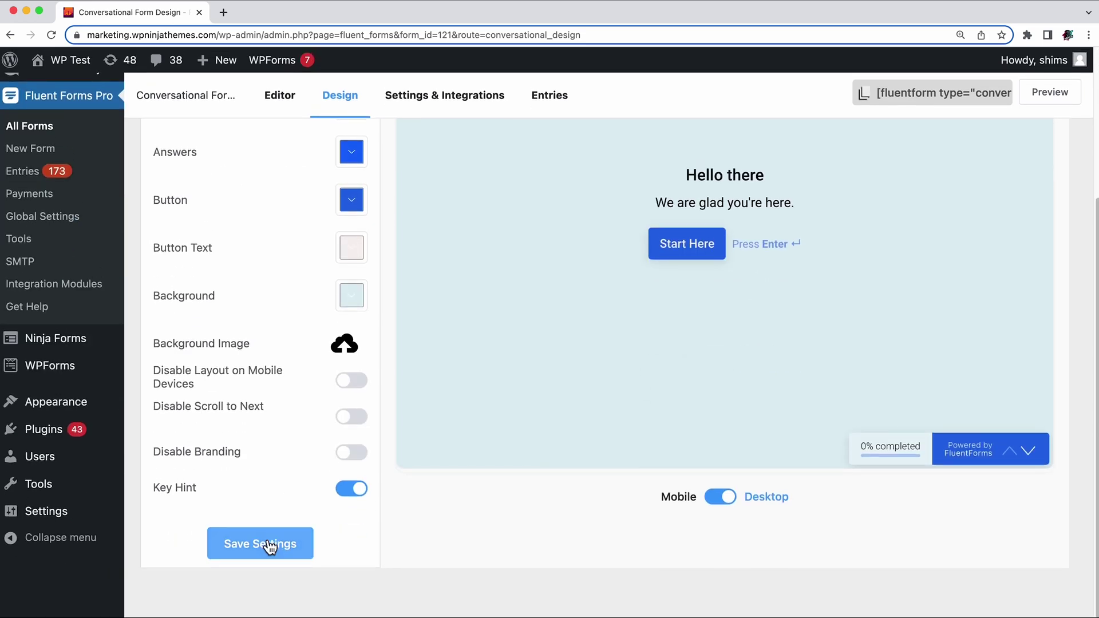
click(268, 547)
click(721, 498)
scroll(728, 506, up, 5)
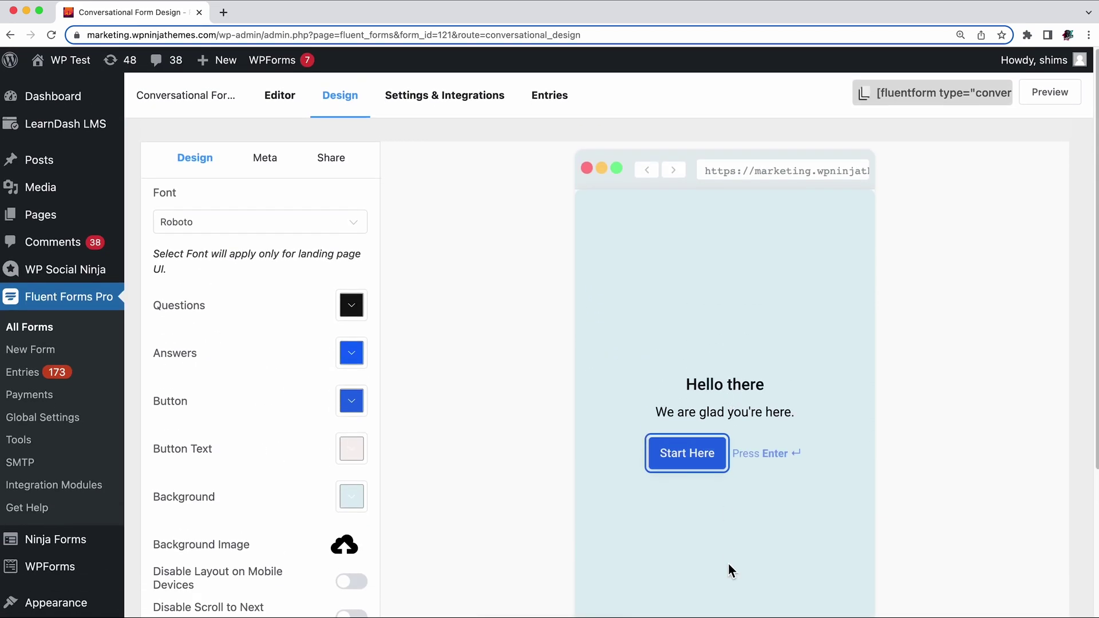
scroll(728, 563, down, 5)
click(726, 531)
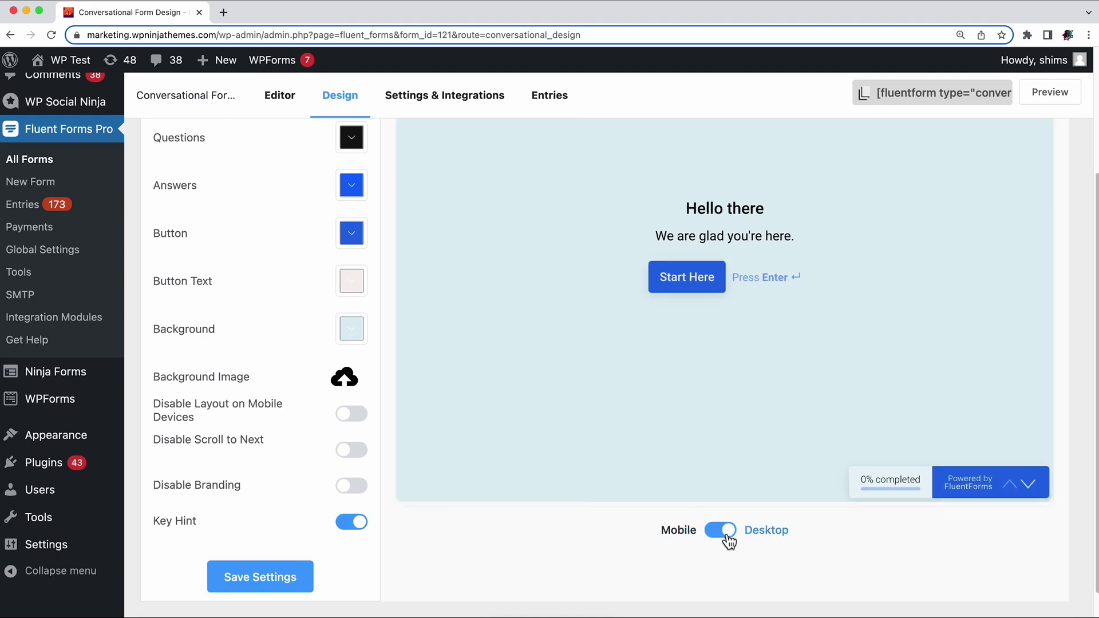
scroll(729, 541, up, 3)
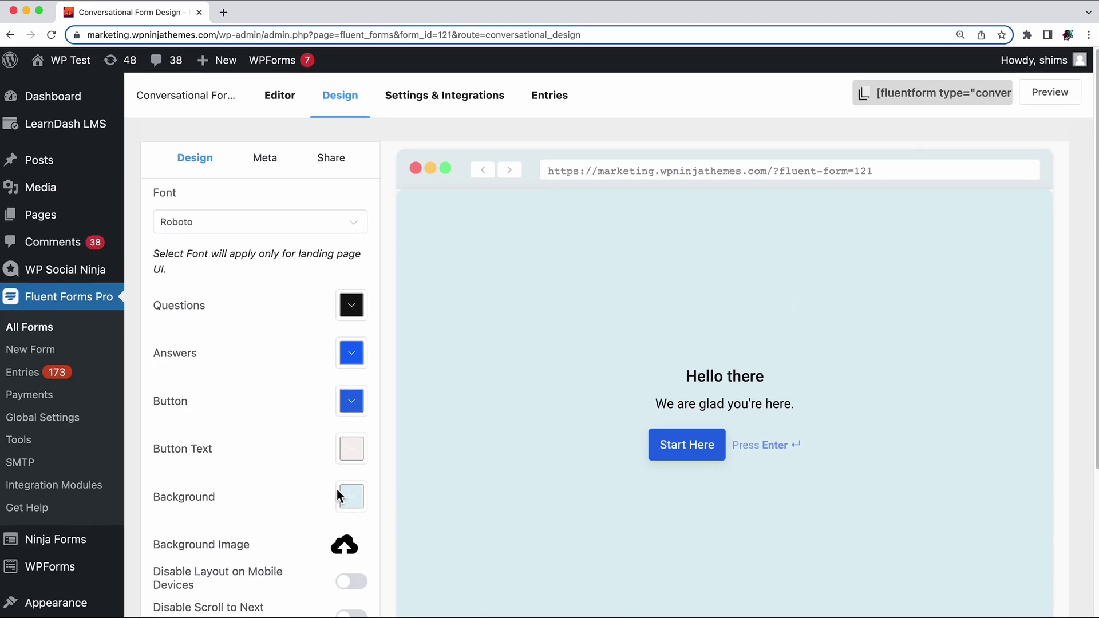
scroll(336, 496, down, 3)
click(354, 488)
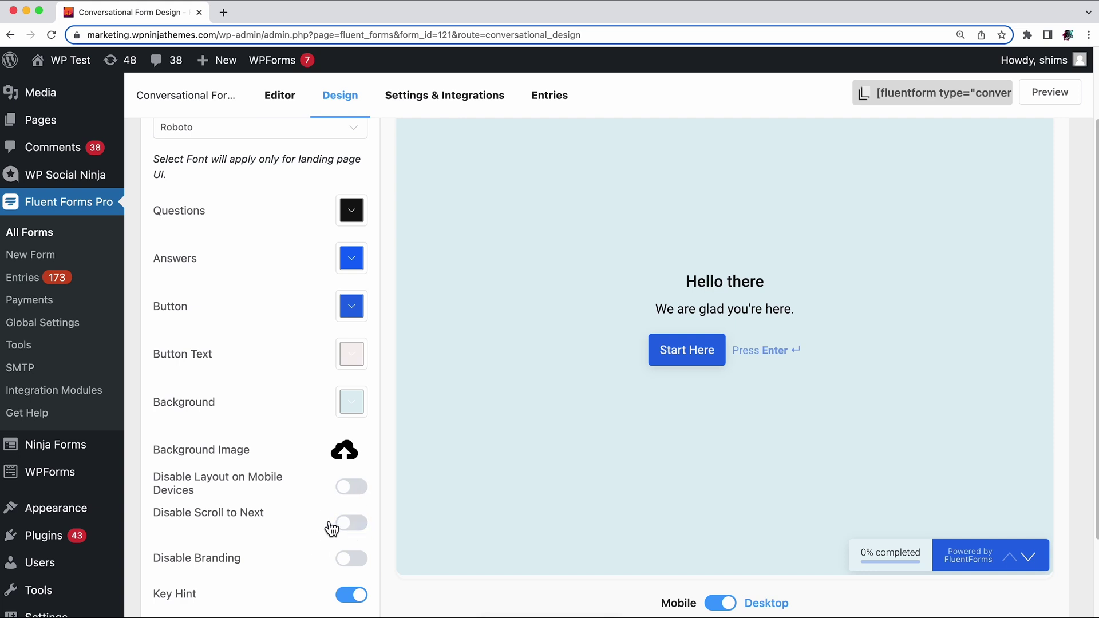
click(347, 564)
click(347, 564)
scroll(308, 546, up, 3)
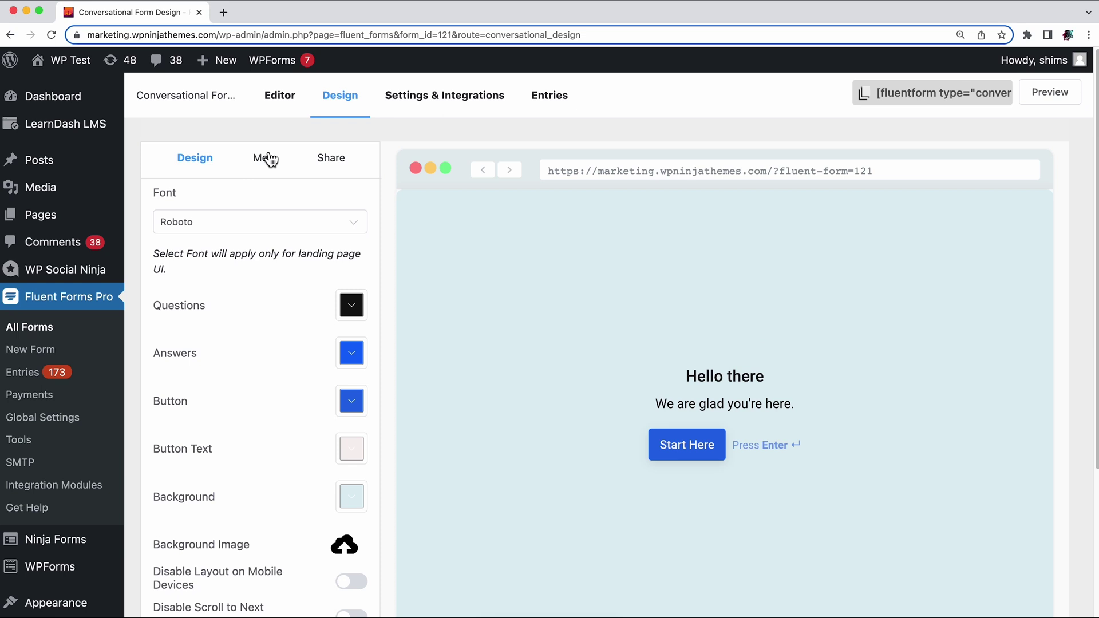
Enter the meta title "Let's get connected" and a meta description.
click(268, 160)
click(486, 226)
text(Let's get connected)
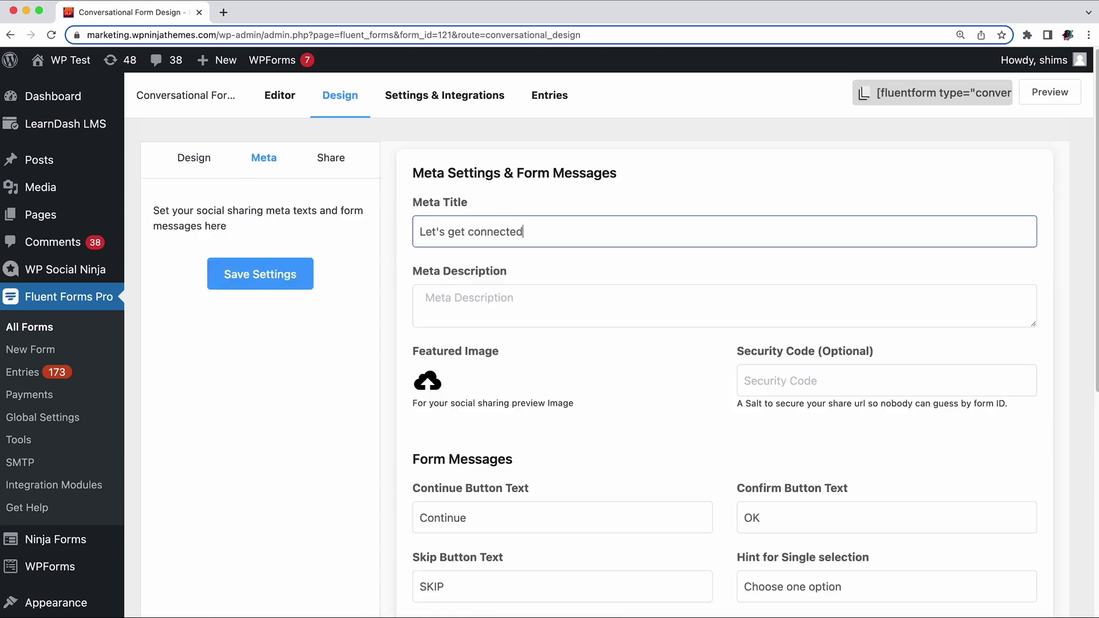
click(497, 301)
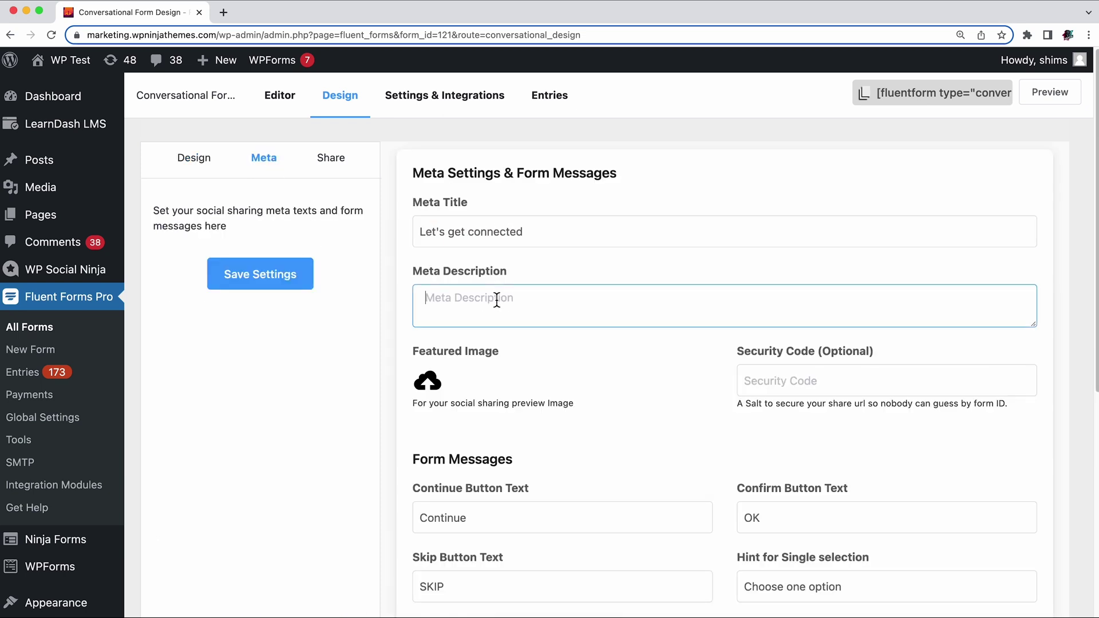
Use the laptop photo as the social featured image and save the meta settings.
click(431, 384)
click(759, 261)
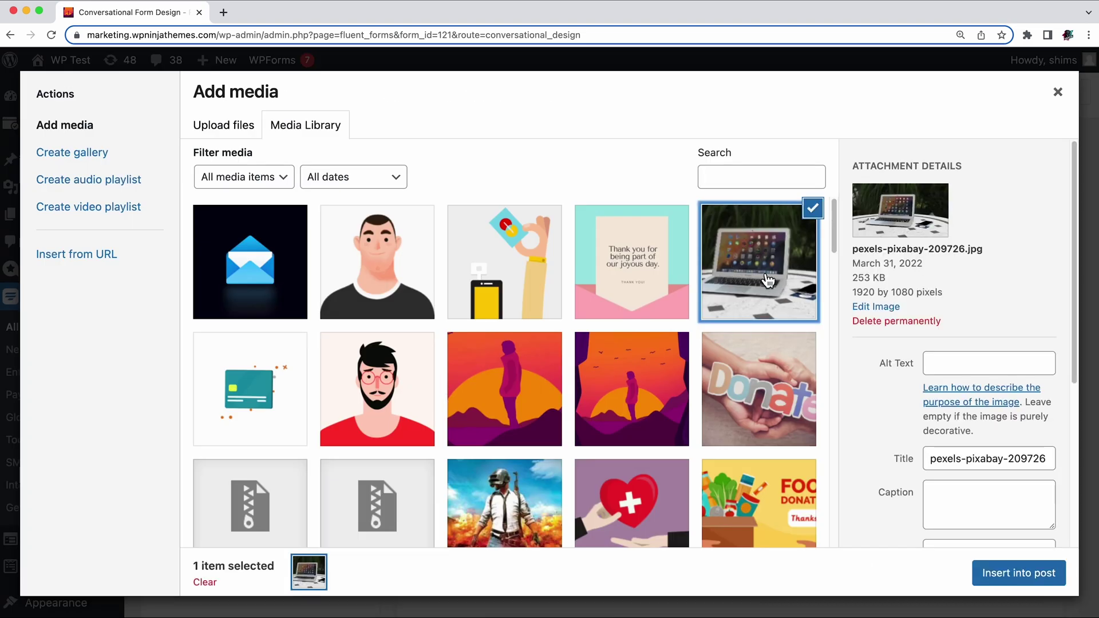
click(1019, 573)
scroll(683, 335, down, 6)
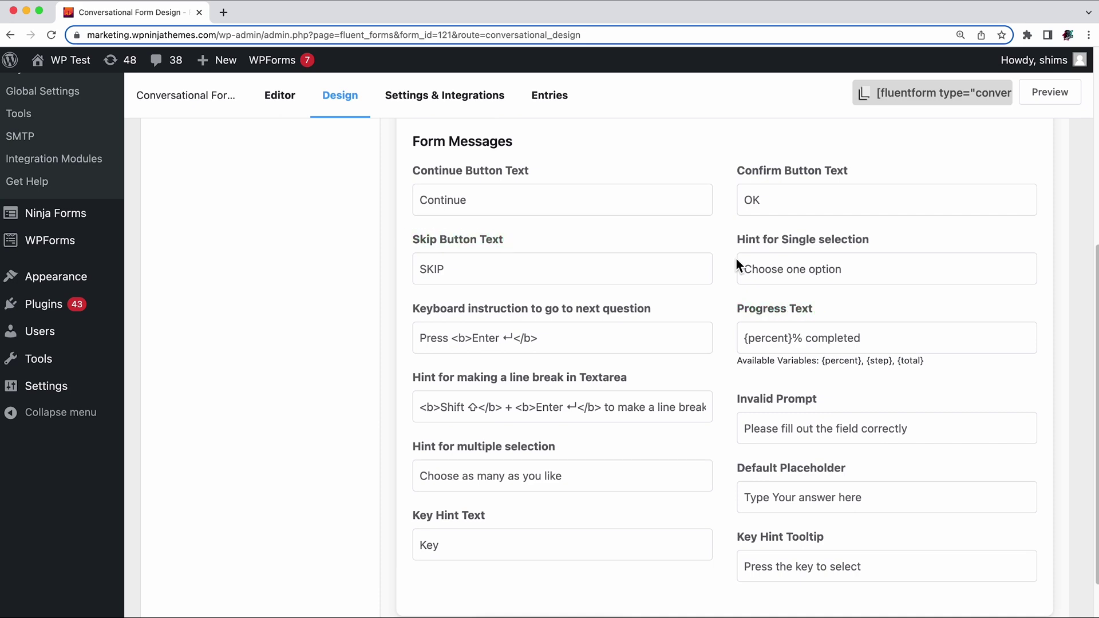
scroll(736, 258, up, 6)
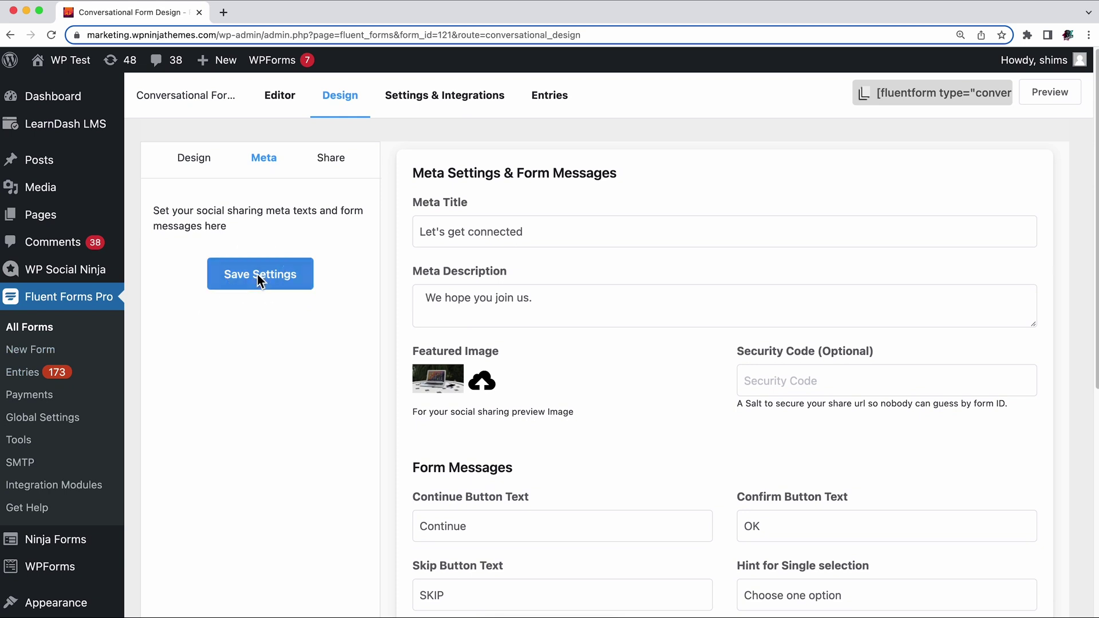
click(259, 280)
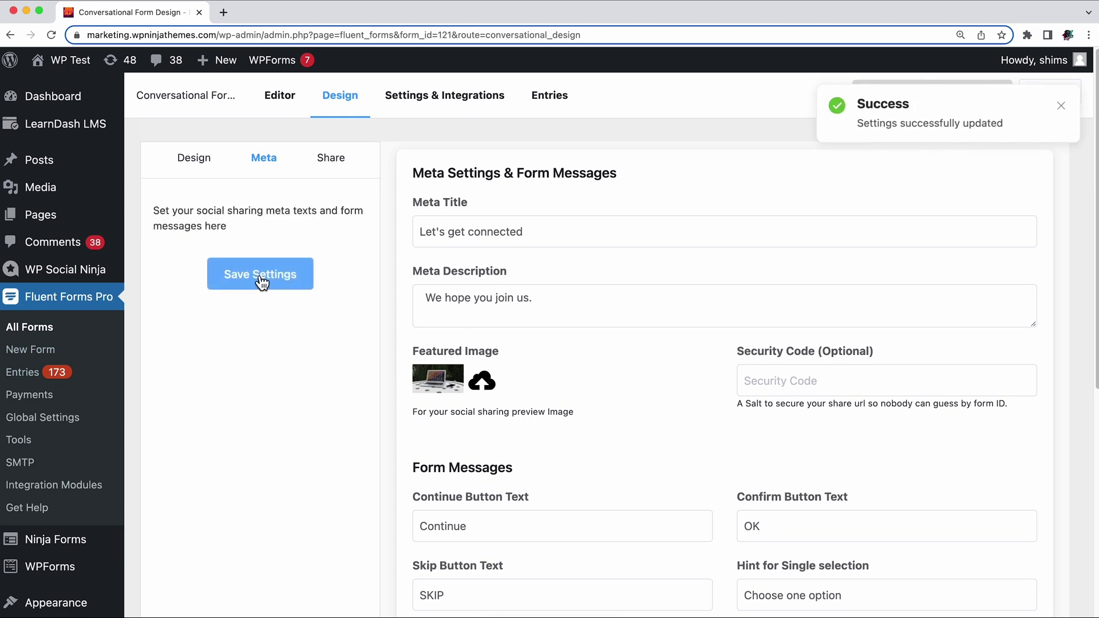
click(447, 99)
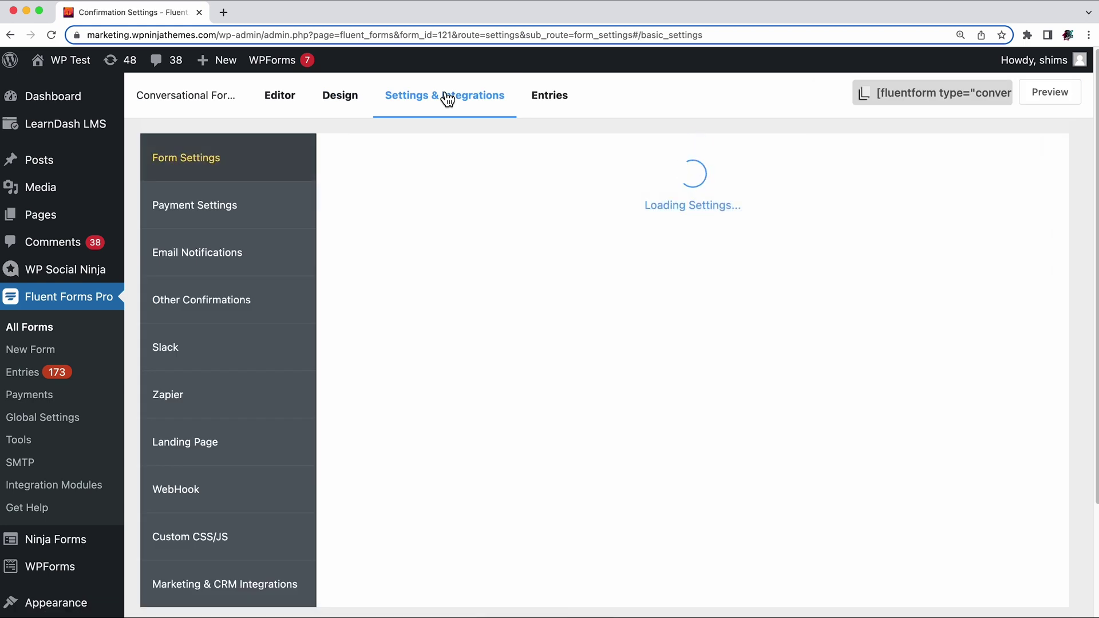
Change the confirmation to 'Thanks for being with us. You are awesome.' plus the thank-you card image, and save.
click(849, 362)
drag(824, 465, 536, 436)
text(Tha)
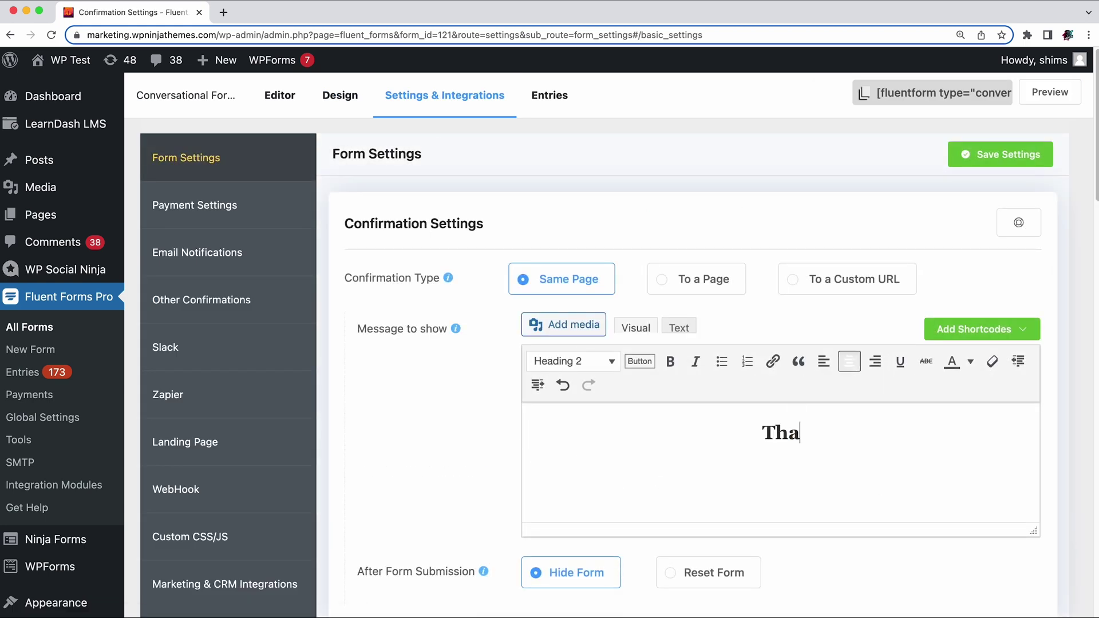
text(nks for being w)
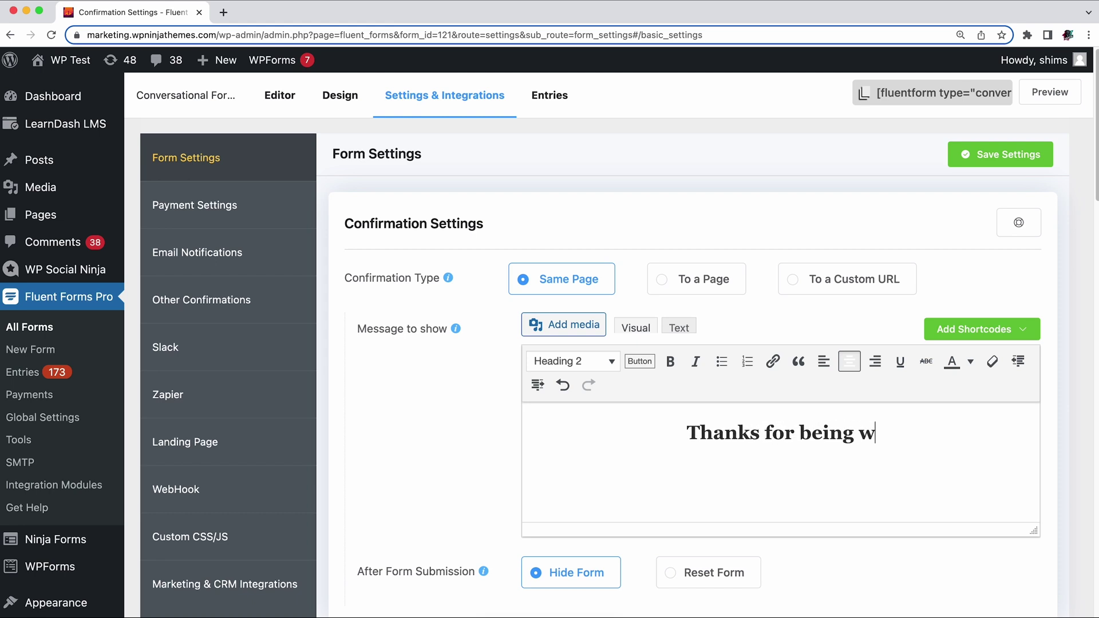
text(ith us. You are awesome.)
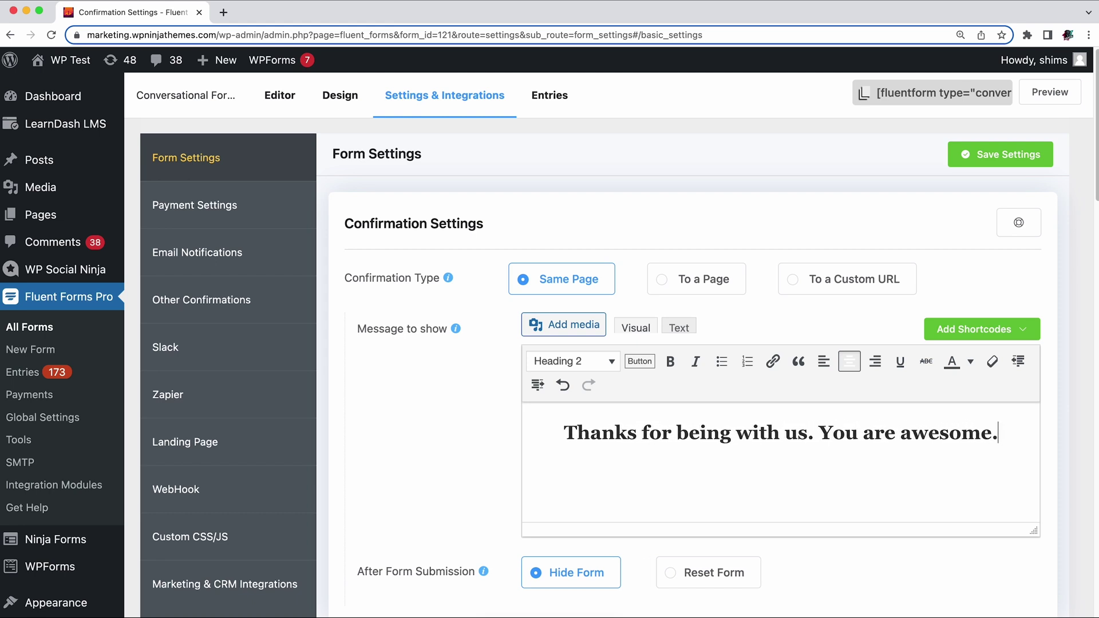
click(558, 325)
click(633, 290)
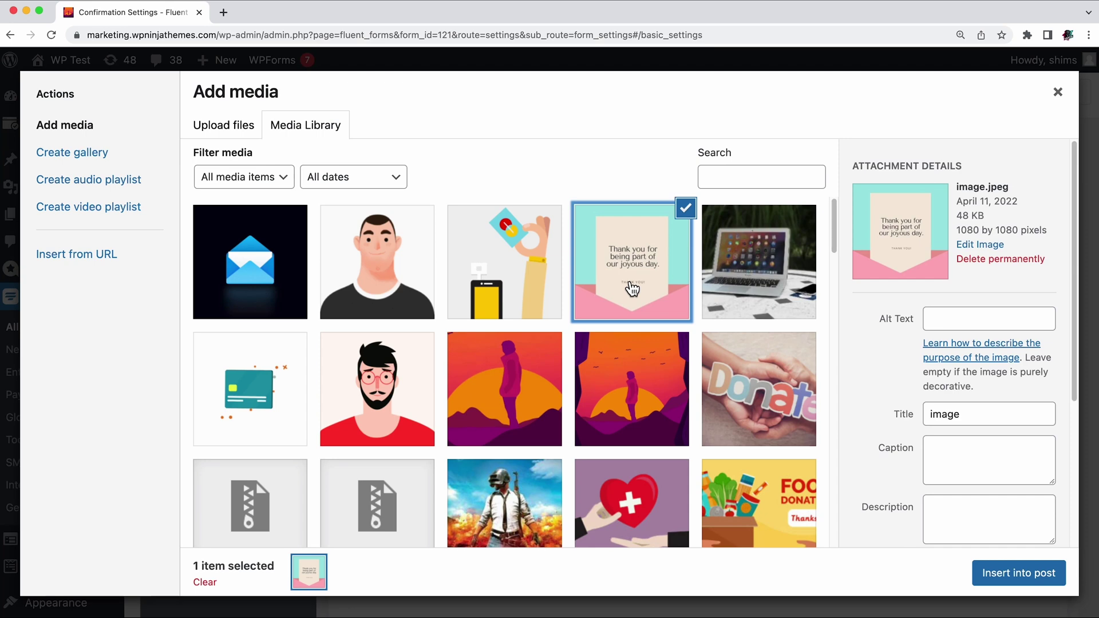
click(1008, 573)
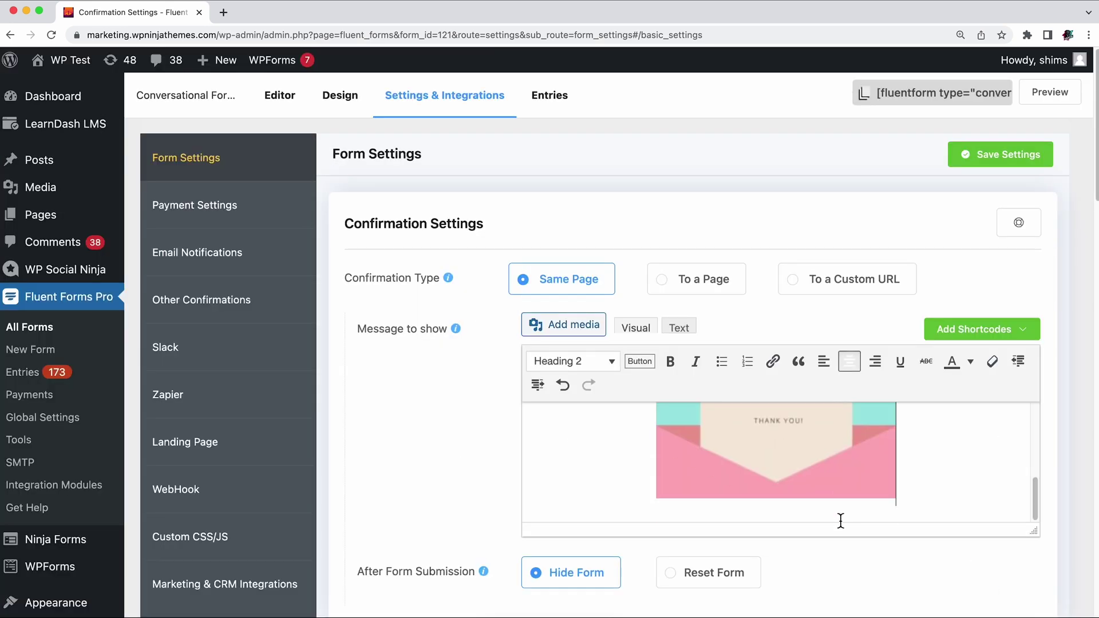
click(1023, 166)
Preview the form live and submit a test with a name, no email and Offline Payment.
click(1064, 109)
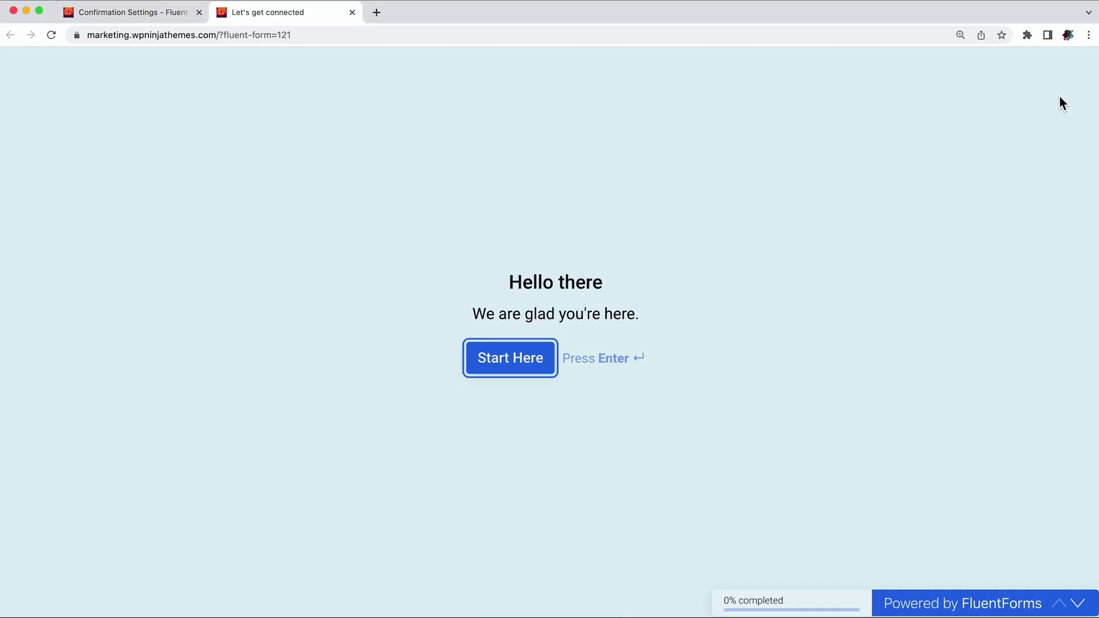
key(Return)
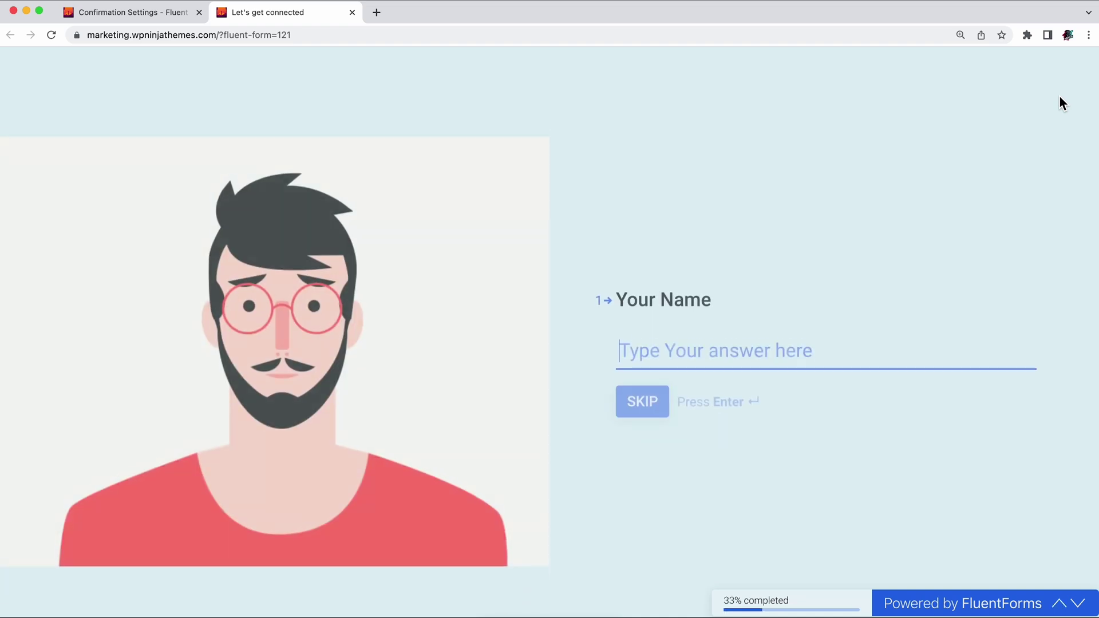
text(AidenR)
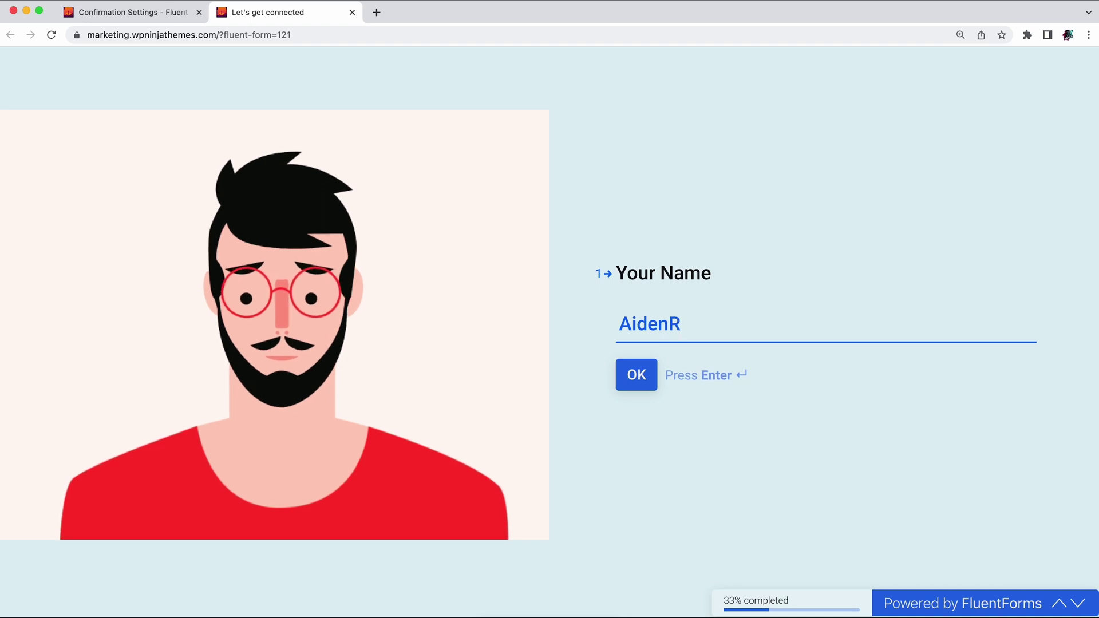
key(Return)
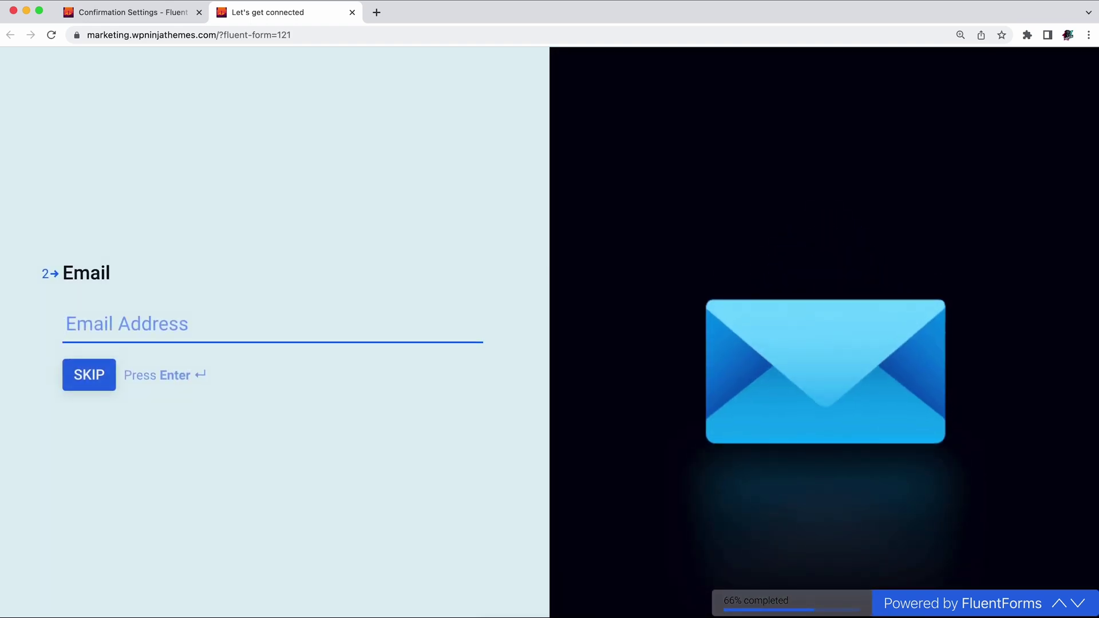
key(Return)
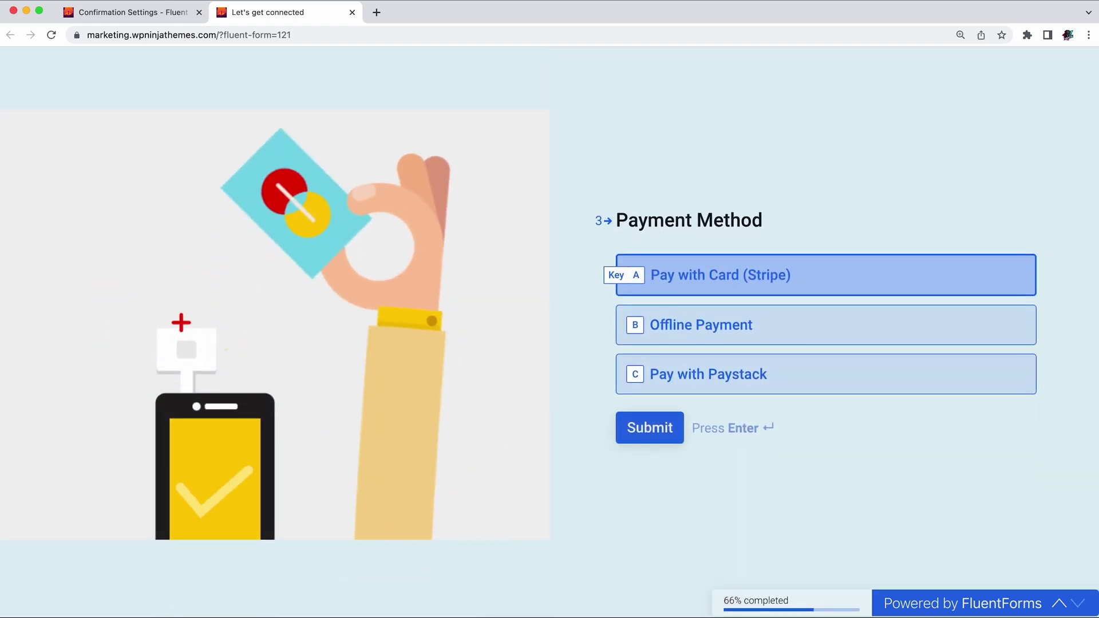
key(b)
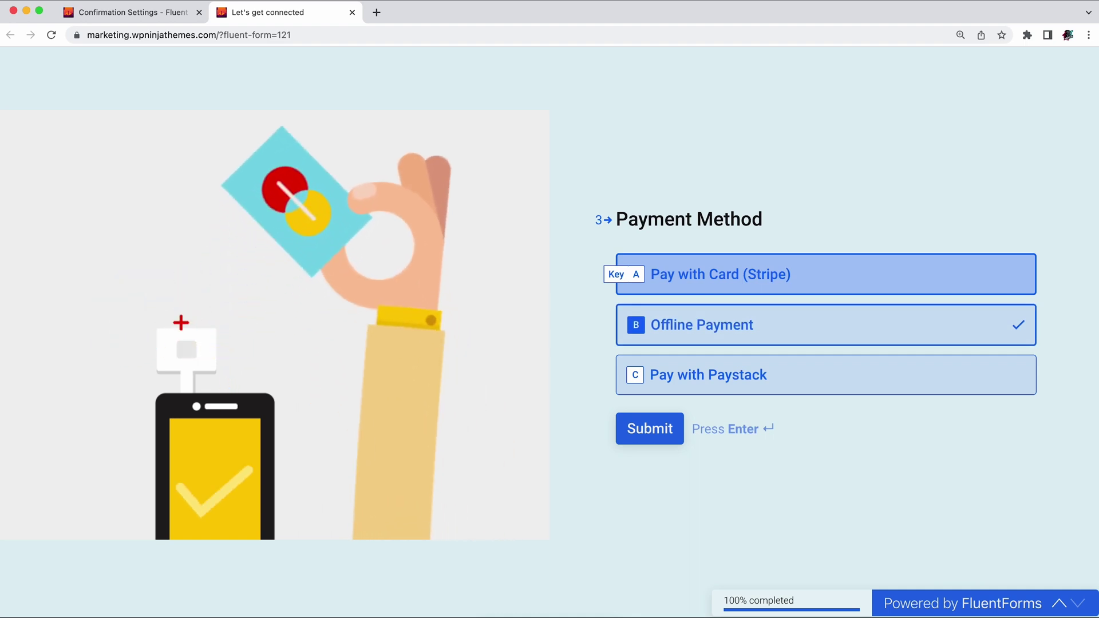
key(Return)
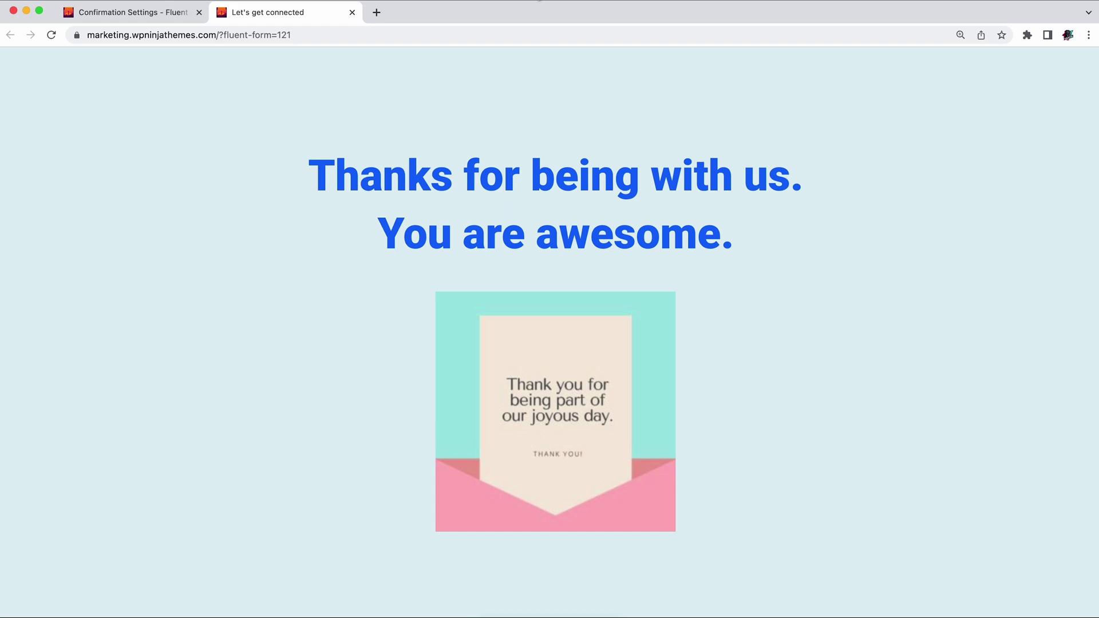
click(131, 12)
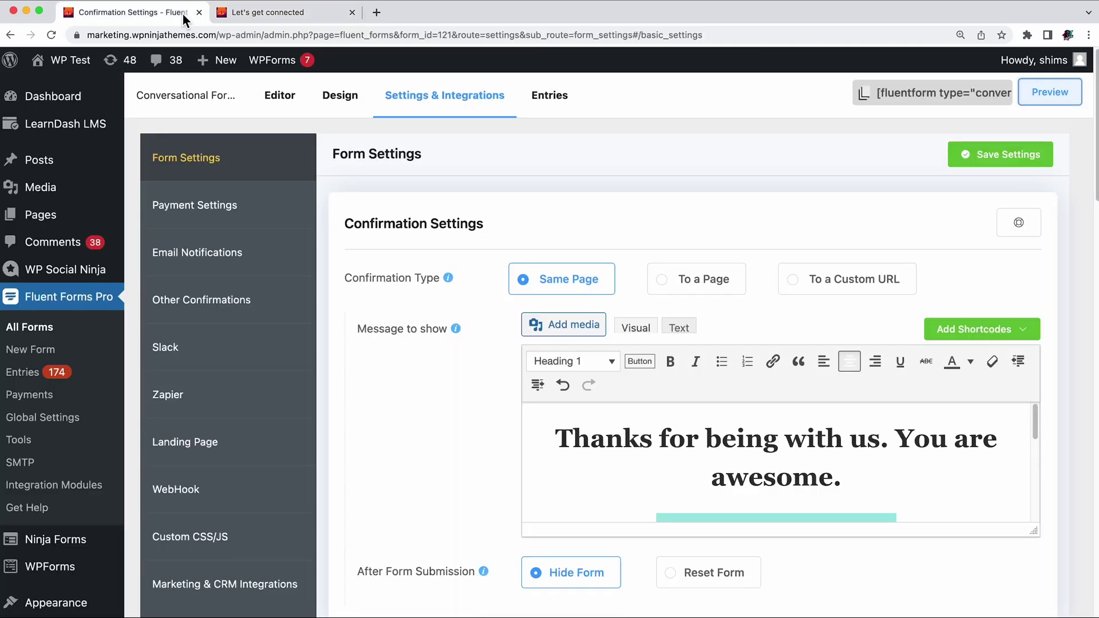
Open form #121's Share panel and review its direct URL, shortcodes and embed code.
click(342, 112)
click(351, 167)
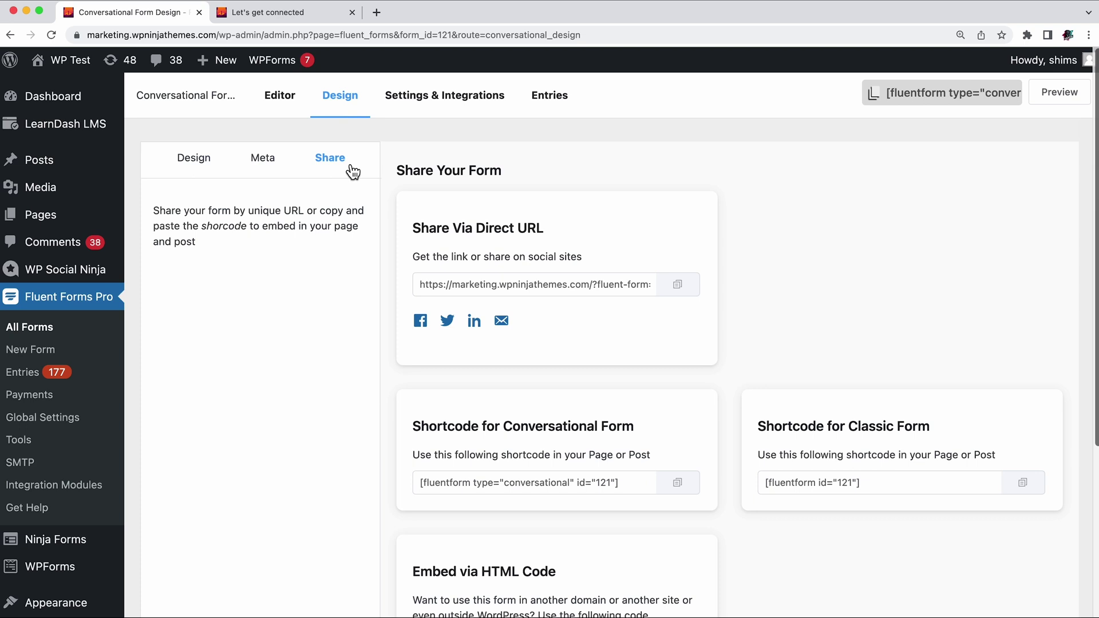
drag(411, 226, 522, 224)
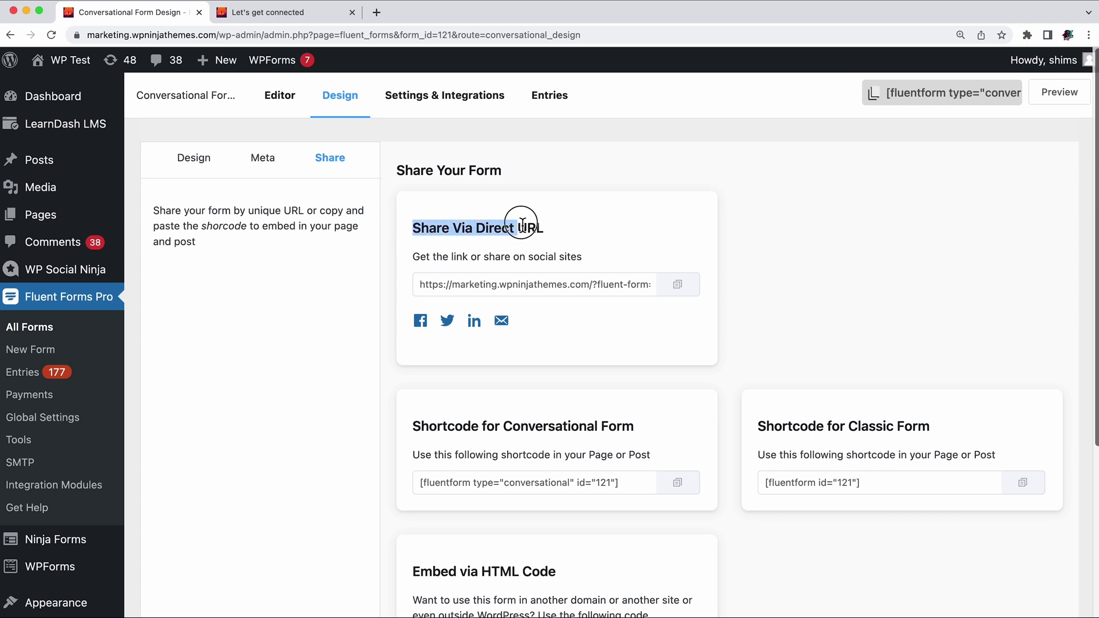
click(561, 235)
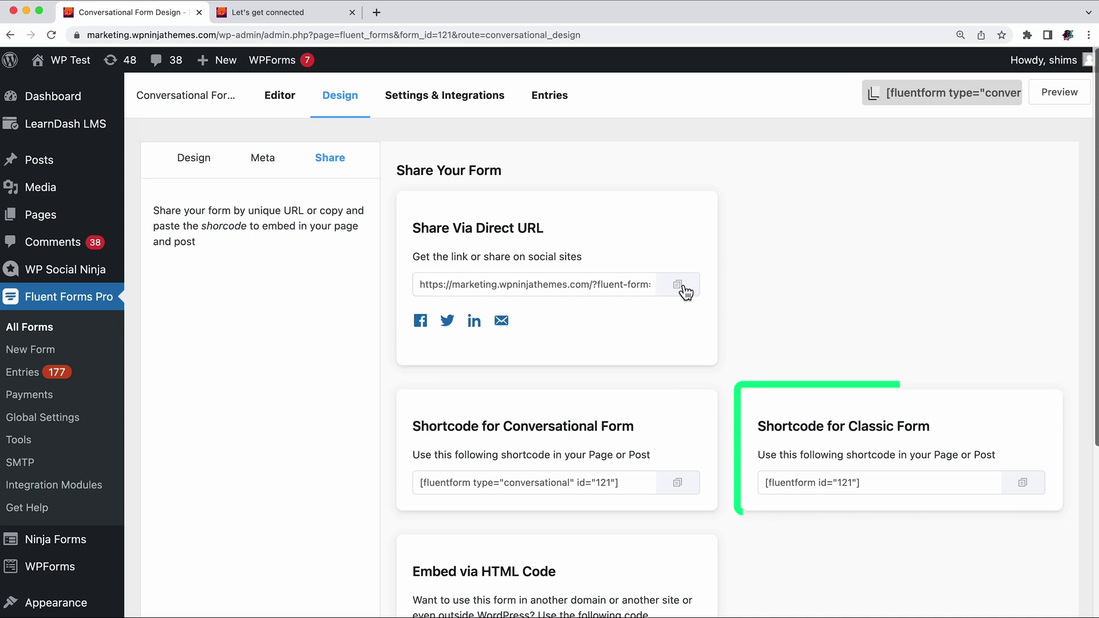
scroll(686, 293, down, 5)
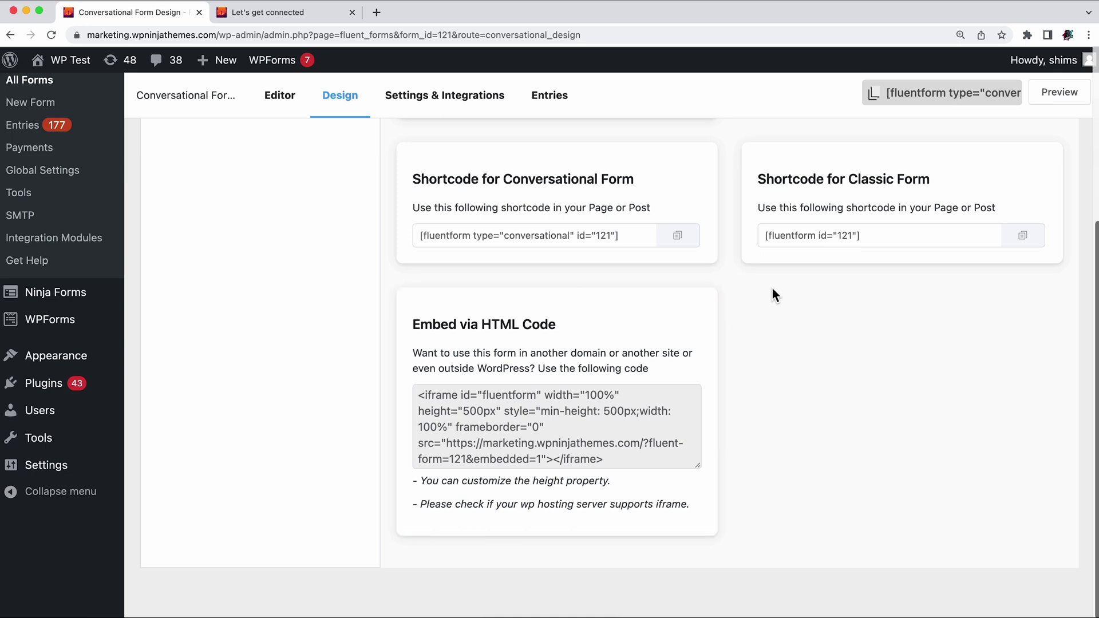
scroll(773, 289, up, 5)
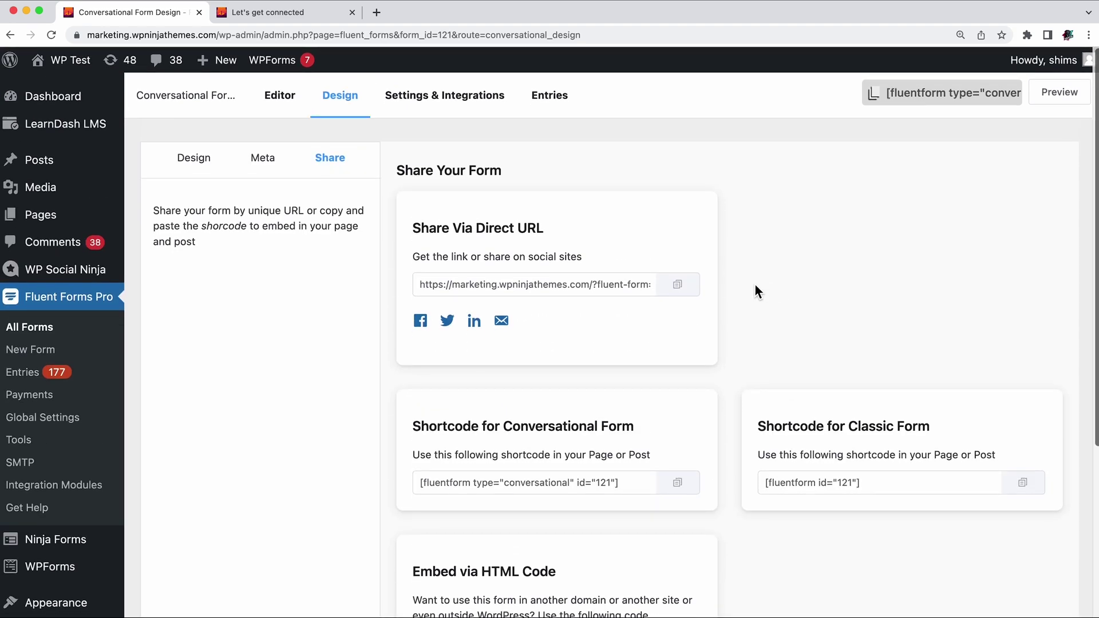
Create a new form from the Contact Form template.
click(81, 302)
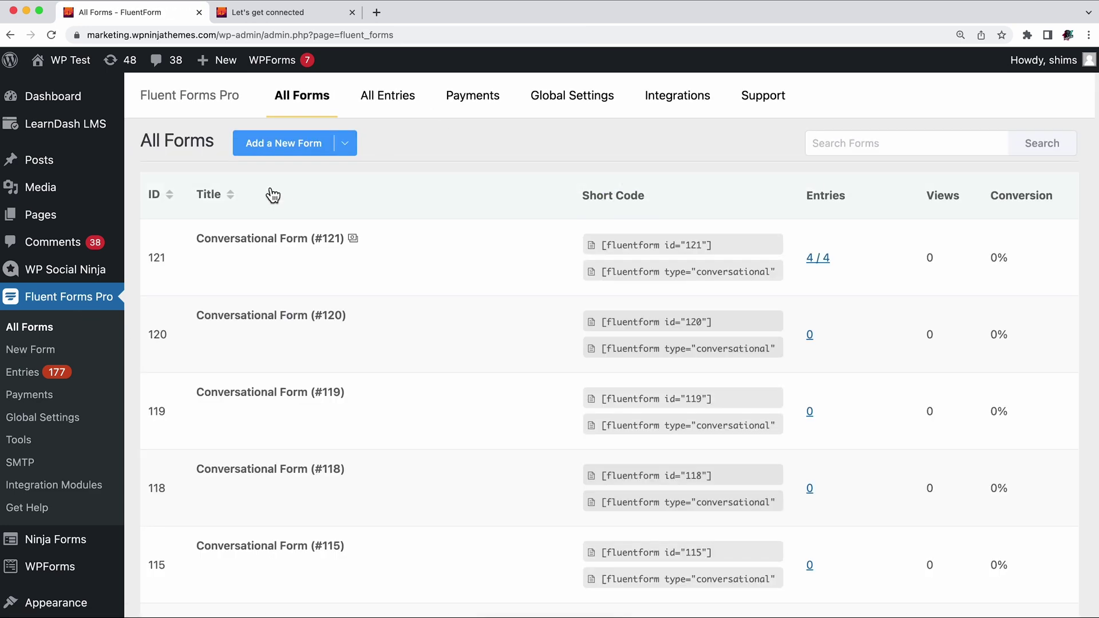
click(36, 350)
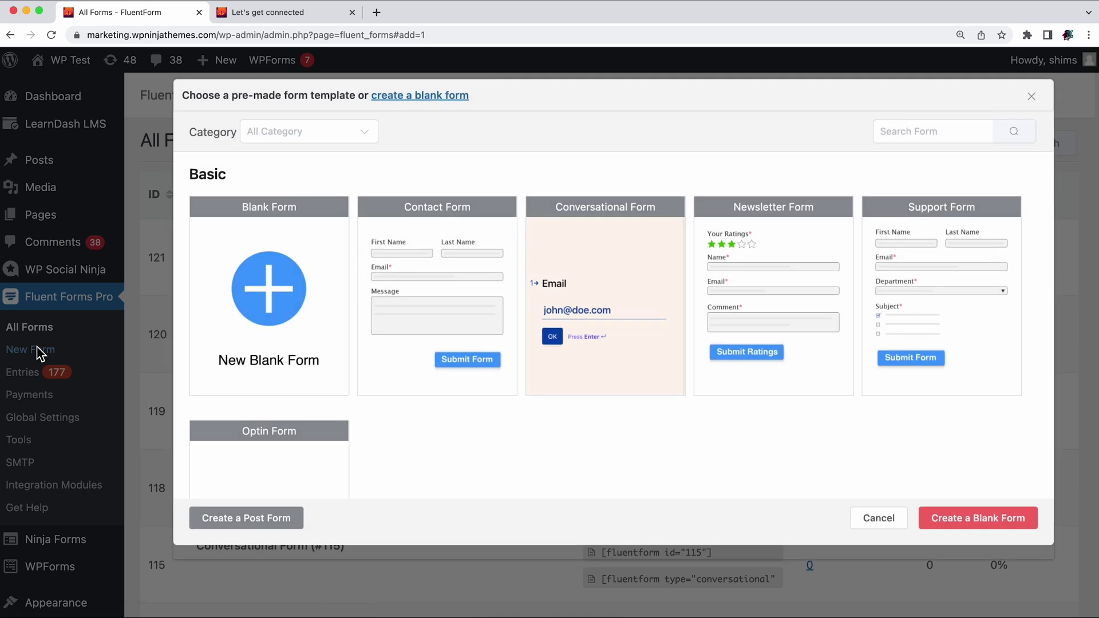
click(447, 308)
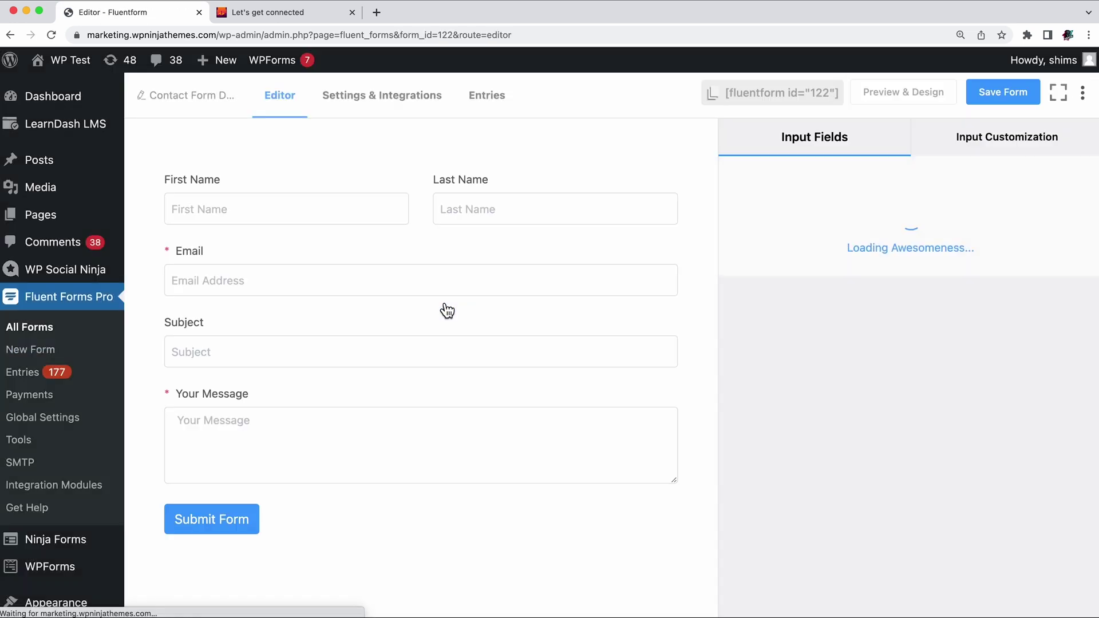
Convert the new contact form into a conversational form.
click(1082, 94)
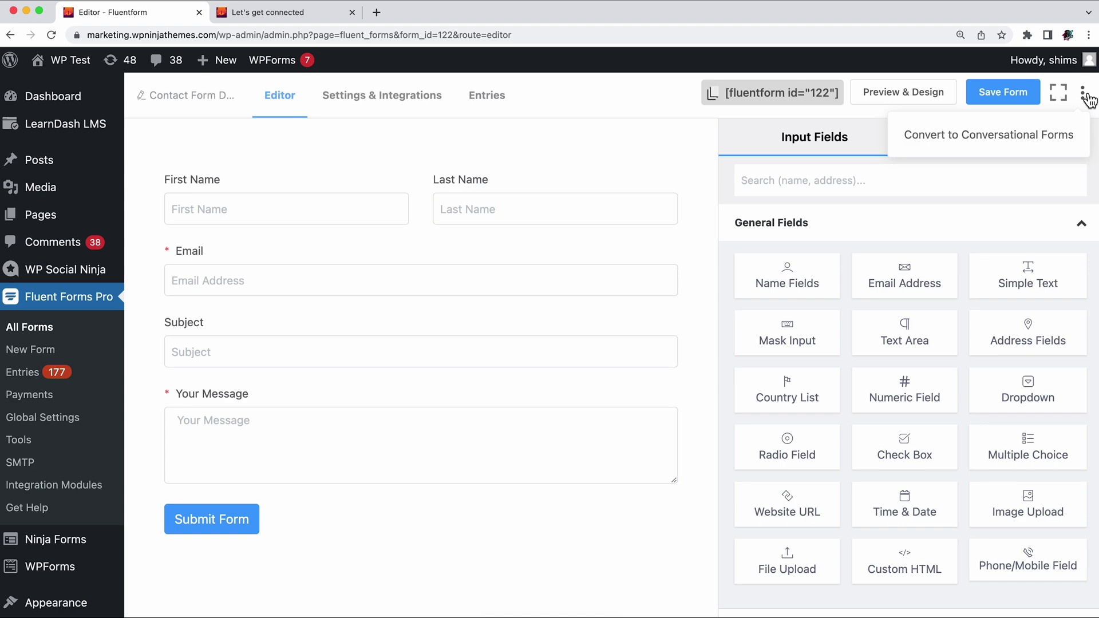
click(1004, 150)
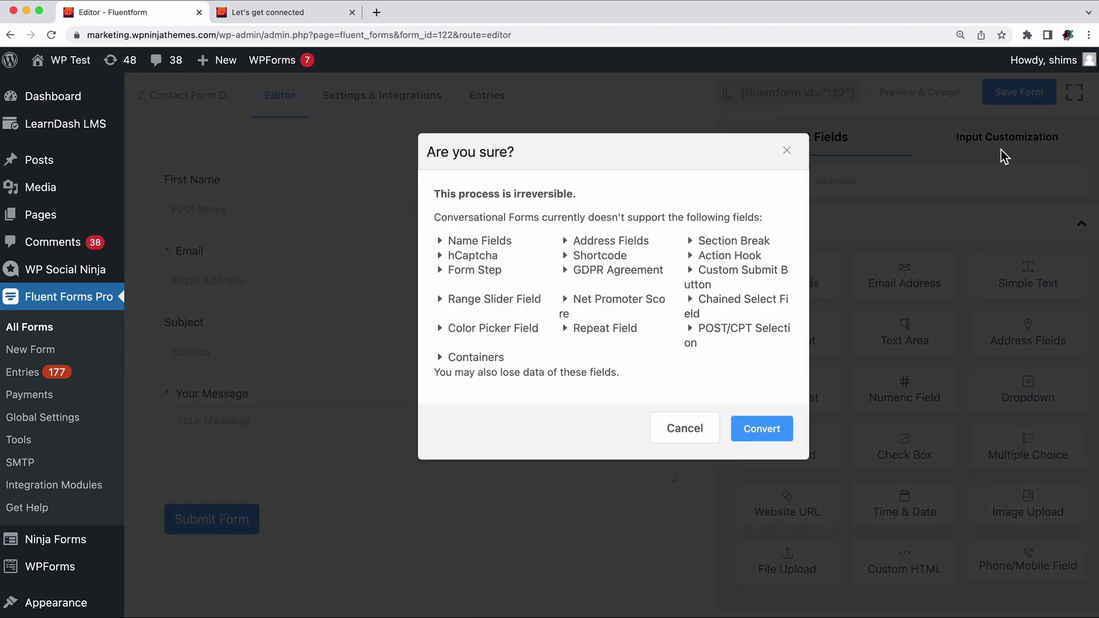
click(775, 434)
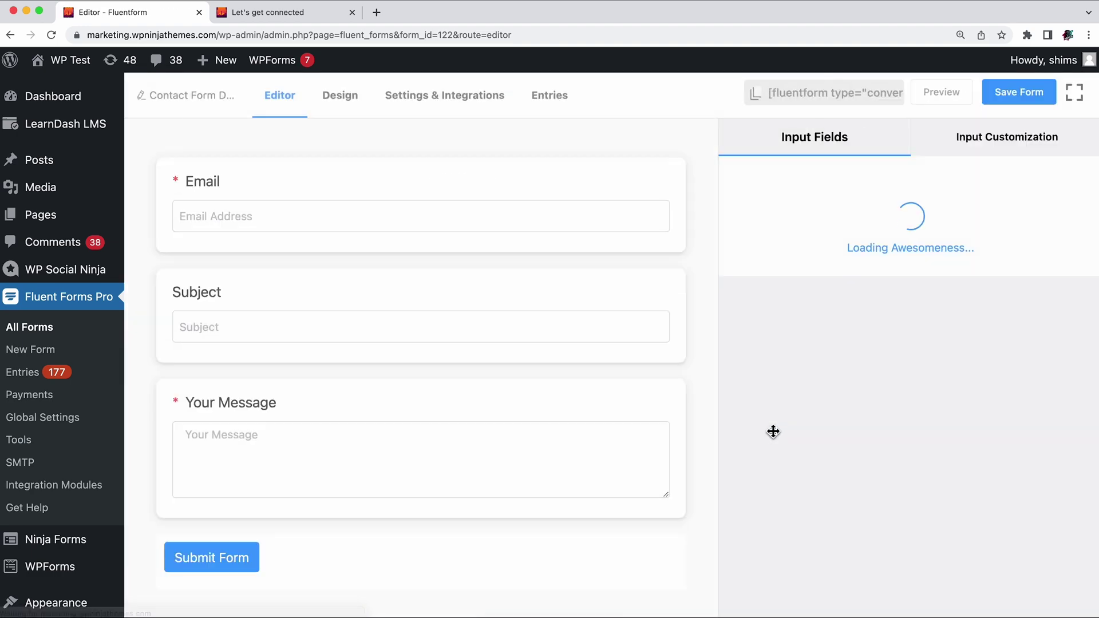